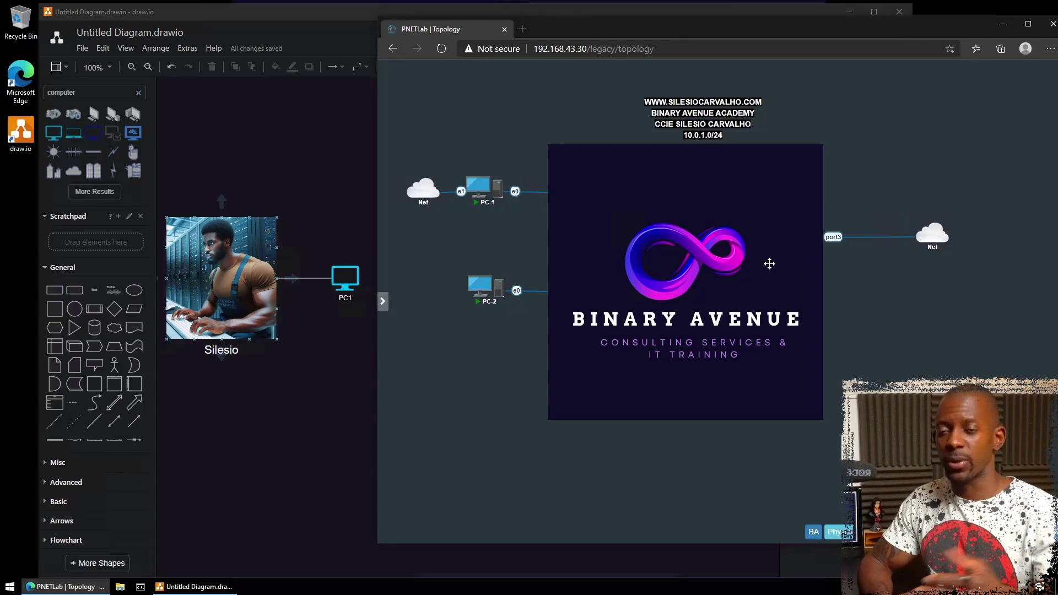
- Bring forward the draw.io diagram where PC1 is linked to the photo
click(269, 113)
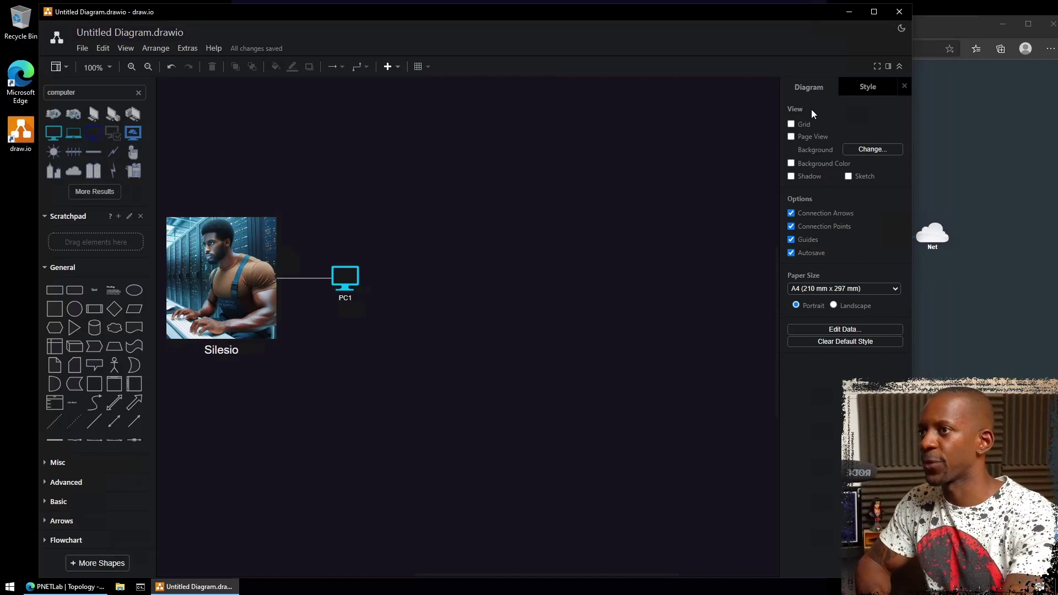
- Show the PNETLab topology, then launch a Command Prompt window from the taskbar
click(962, 309)
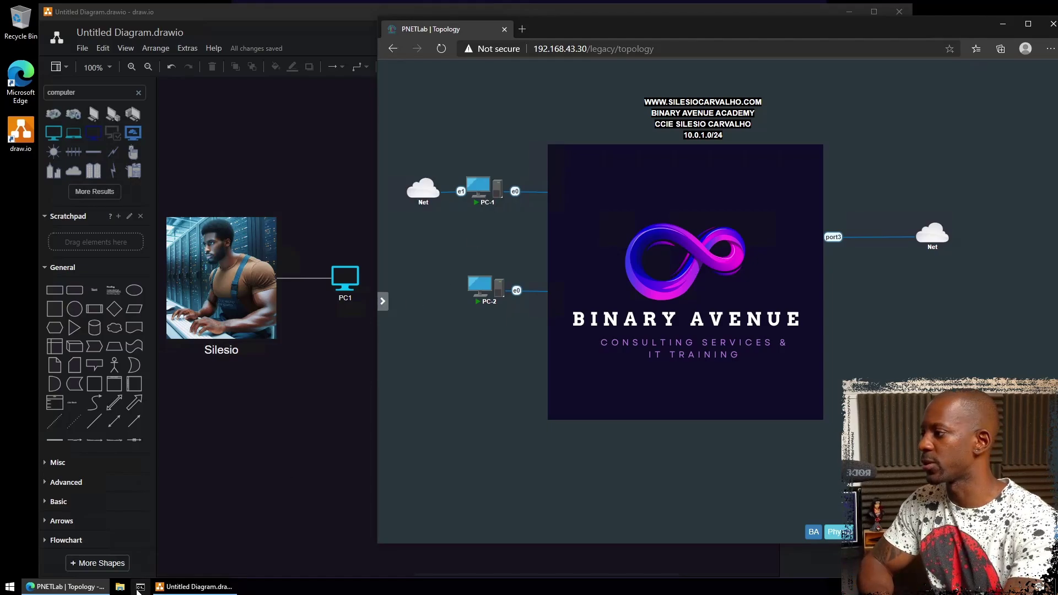
click(141, 587)
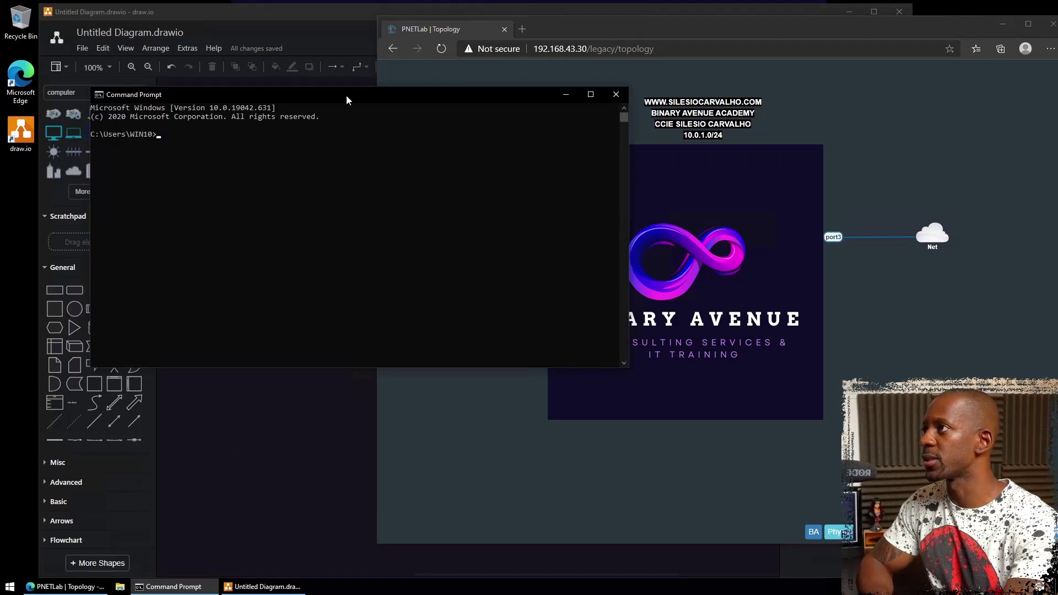
- Move the console lower and telnet to SW2 at 10.0.1.2
mouse_move(347, 96)
mouse_down()
mouse_move(336, 353)
mouse_move(316, 328)
mouse_up()
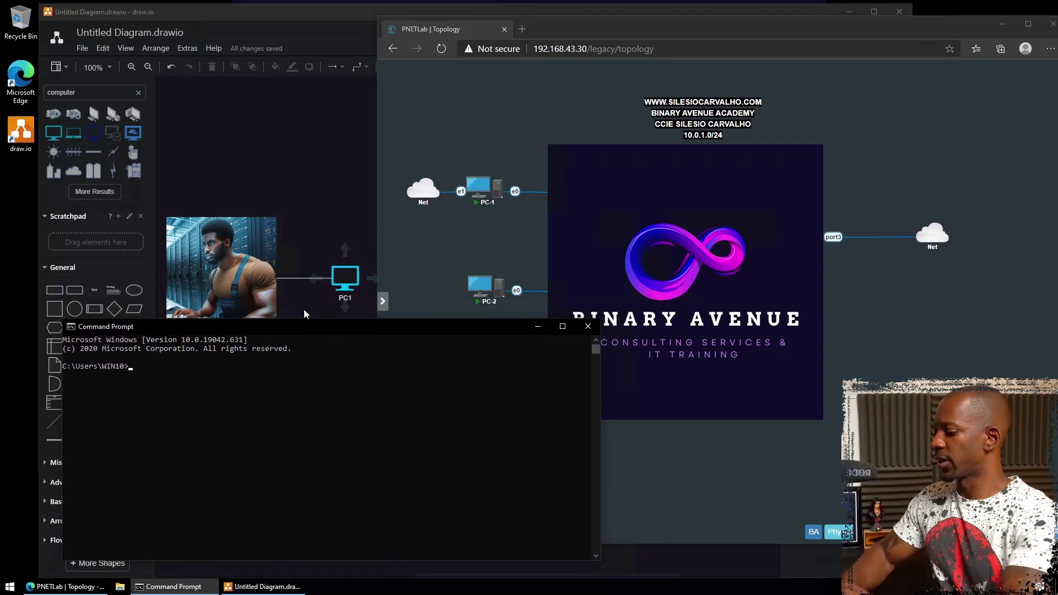
text(telnet 10.)
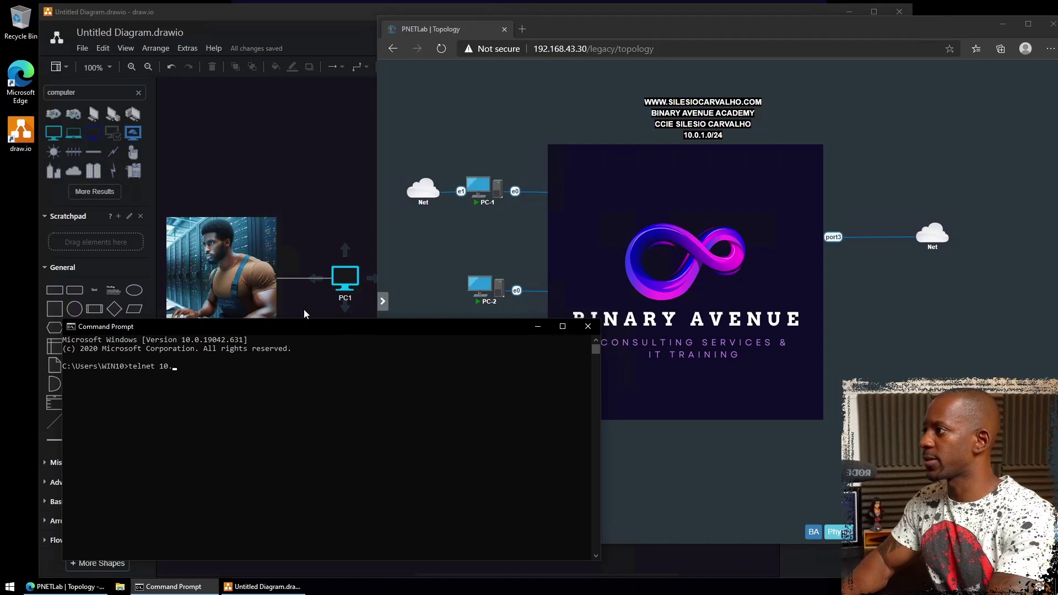
text(0.1.2)
key(Return)
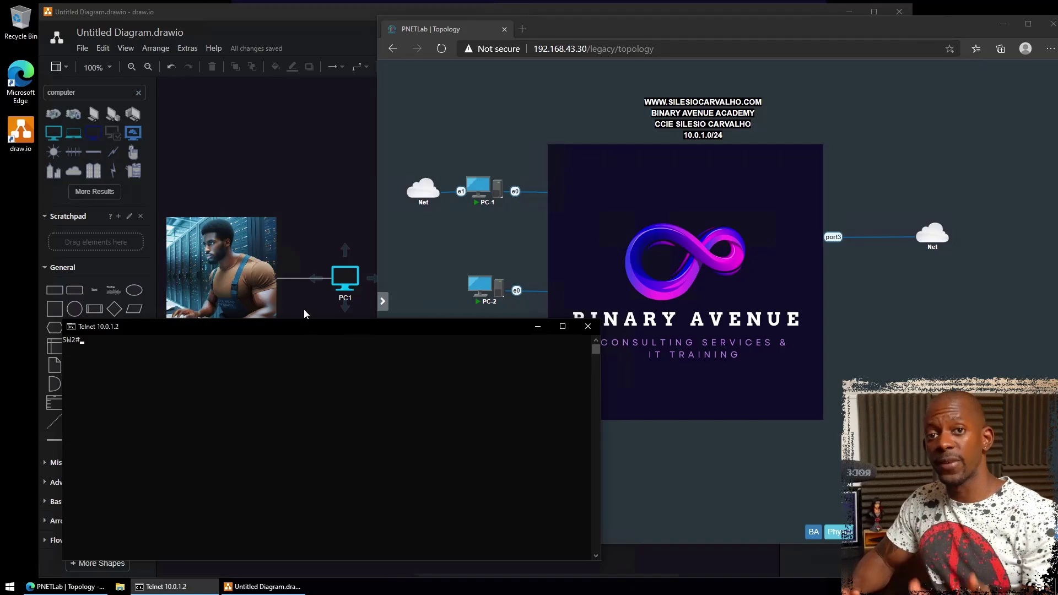
- Run show cdp neighbors on SW2, which lists SW3 and R4
text(shpw)
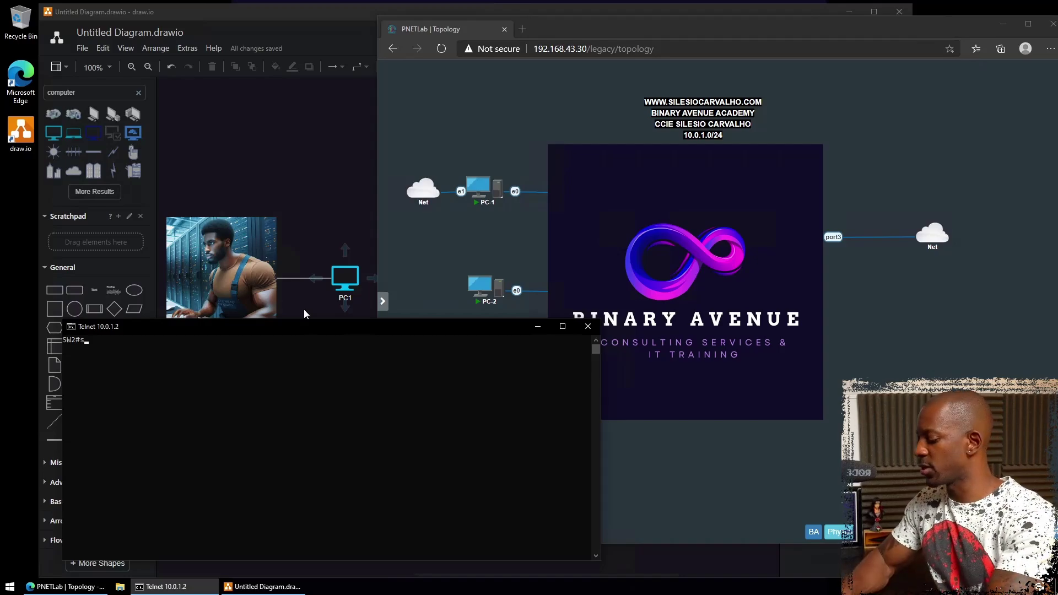
key(BackSpace)
key(BackSpace)
text(ow cdp nei)
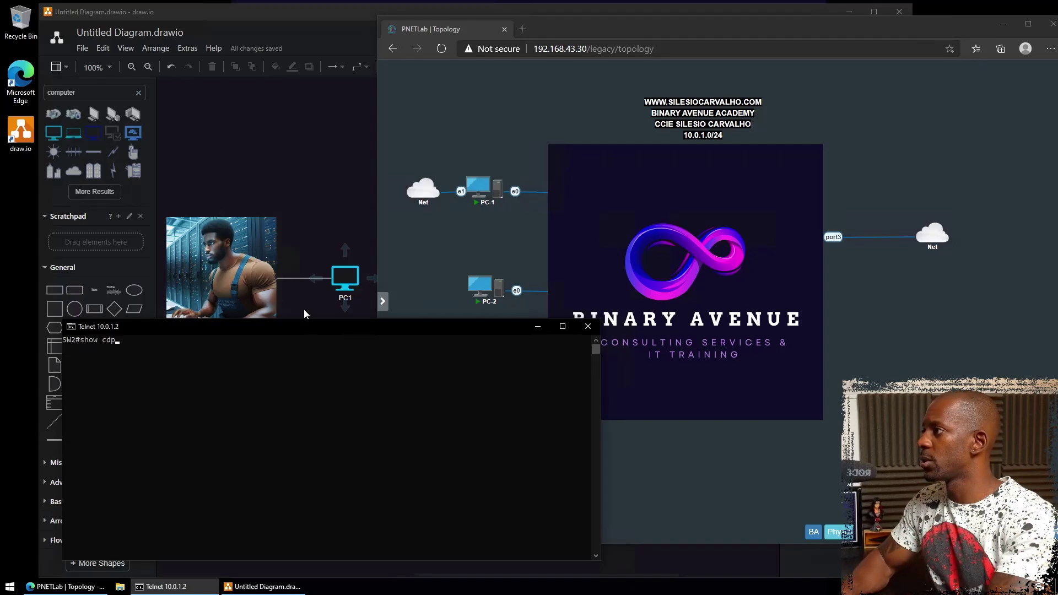
key(Tab)
key(Return)
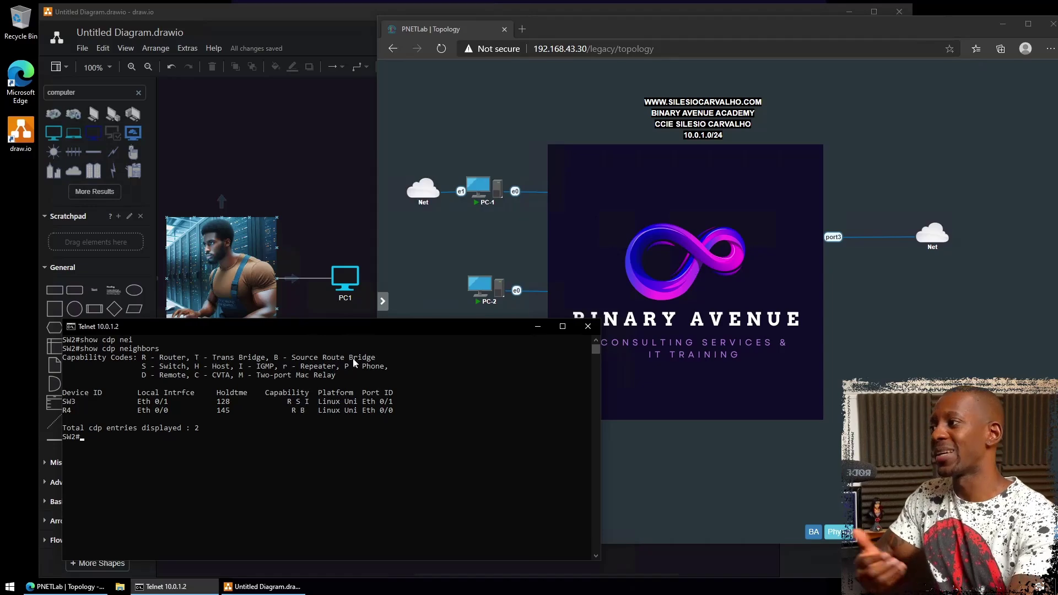
- Add a rounded box labelled SW2 level with PC1 and connect PC1 to it
click(326, 182)
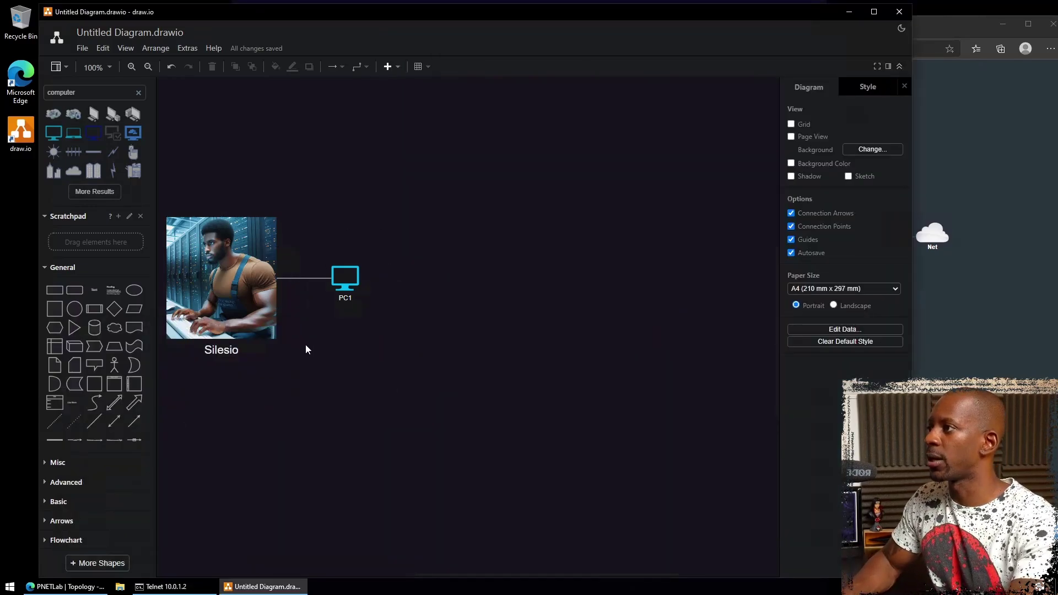
mouse_move(348, 278)
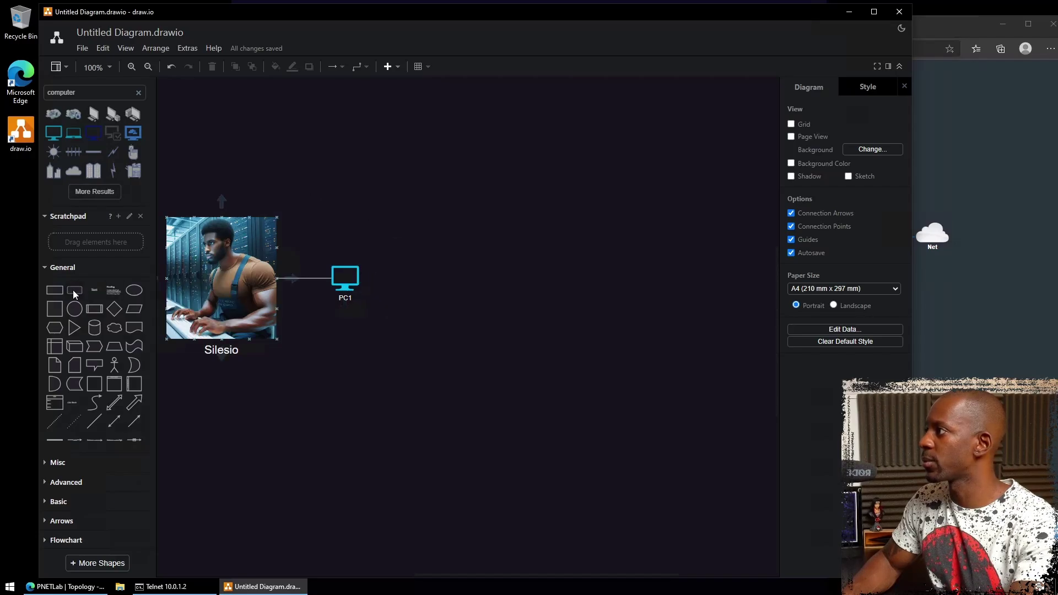
drag(73, 290, 443, 273)
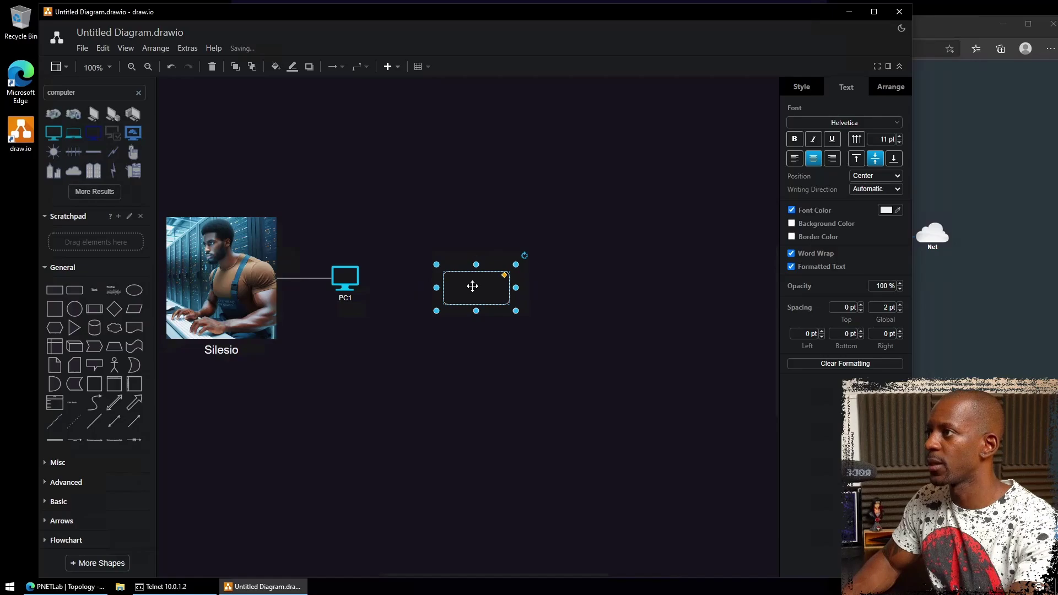
double_click(472, 286)
text(sw2)
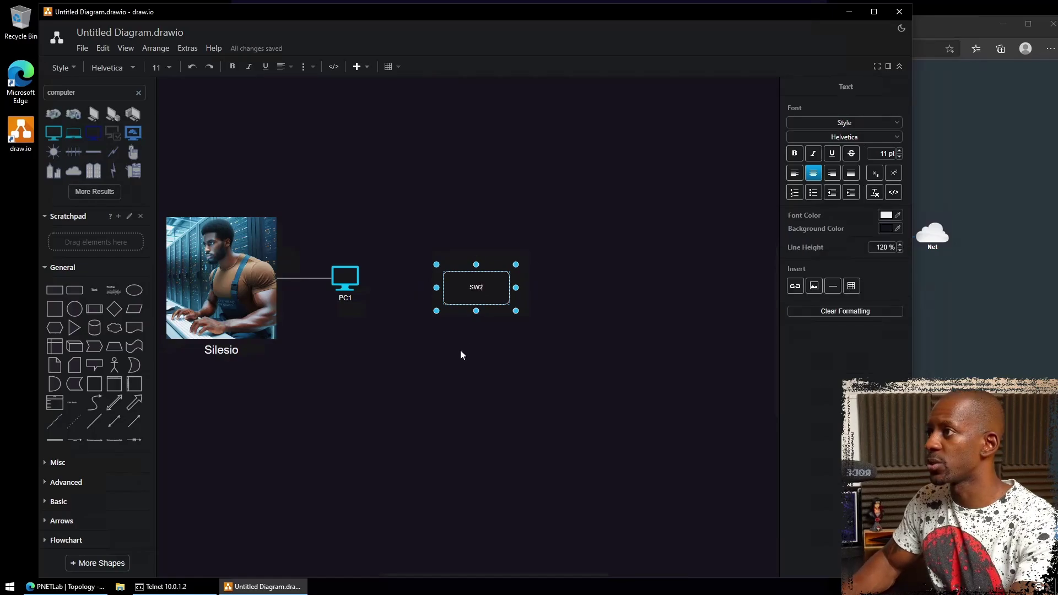
click(461, 353)
drag(474, 287, 358, 279)
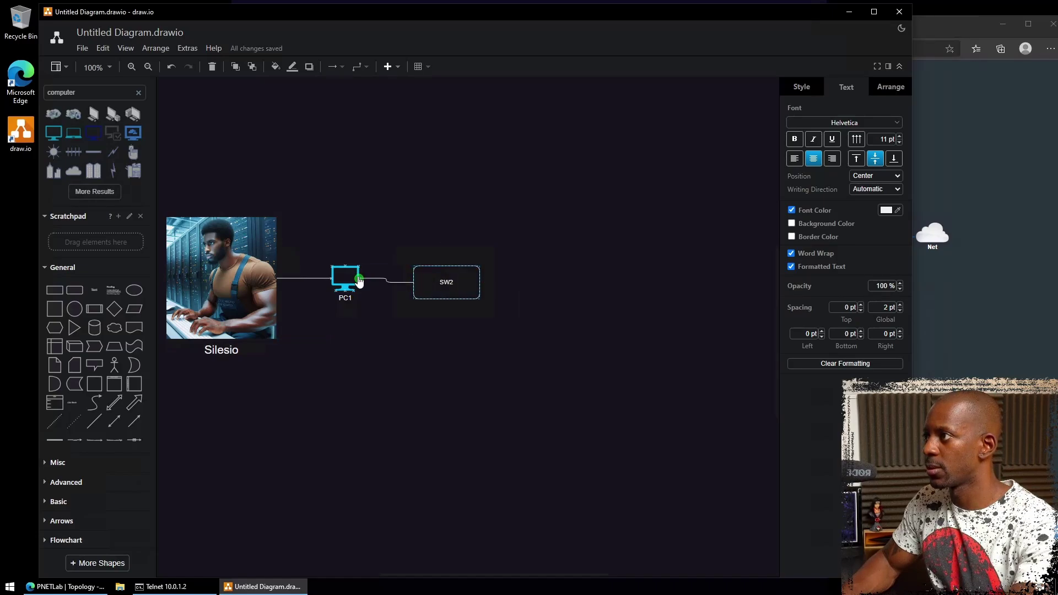
click(444, 284)
mouse_move(444, 284)
mouse_down()
mouse_move(436, 271)
mouse_move(441, 282)
mouse_up()
click(478, 361)
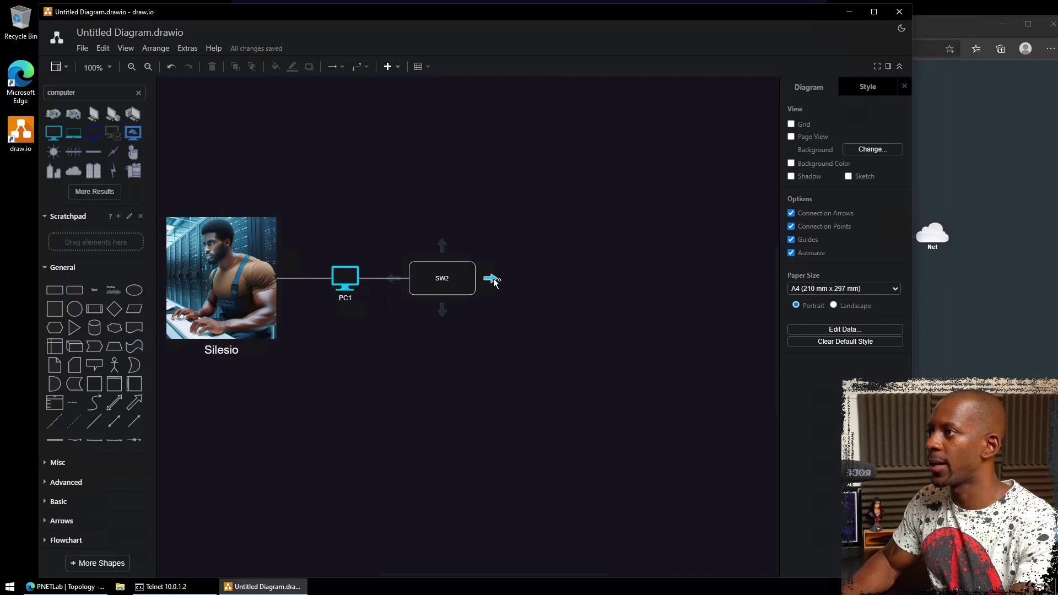
- Add connected boxes R4 to the right of SW2 and SW3 below it
mouse_move(490, 278)
click(509, 258)
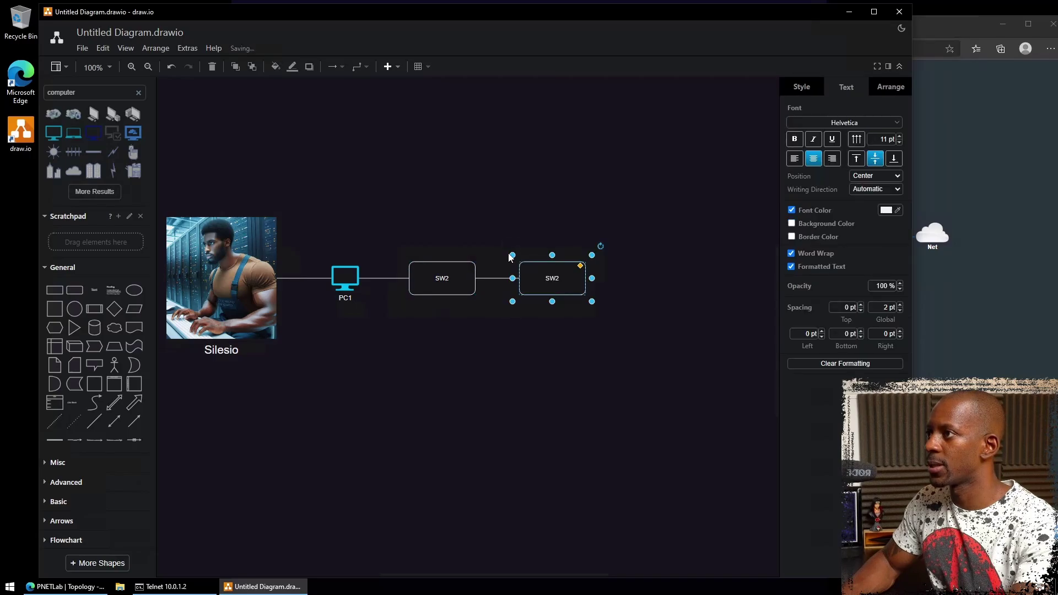
double_click(549, 278)
text(R4)
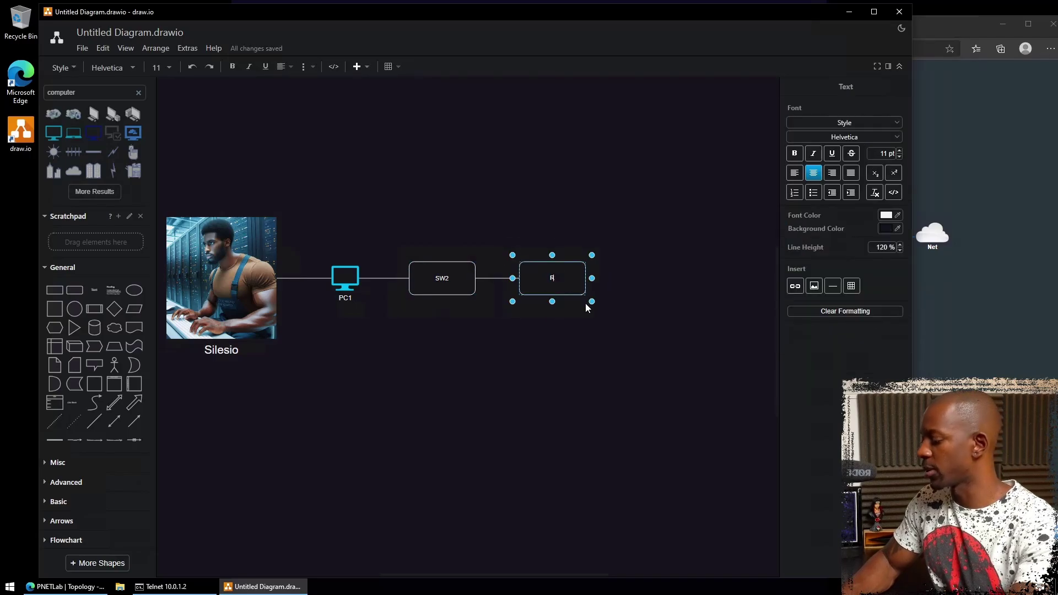
click(444, 337)
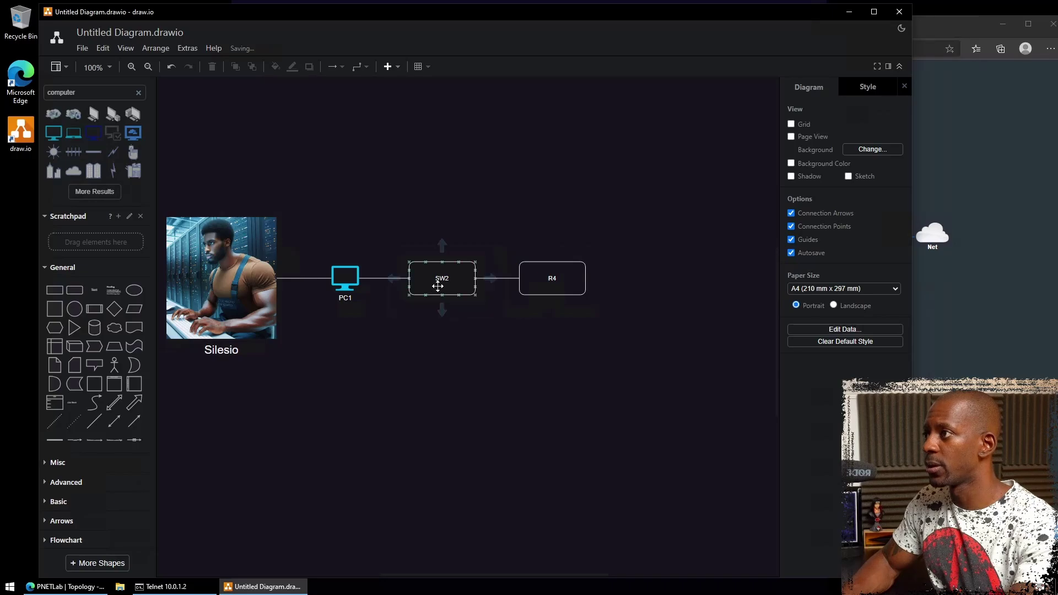
click(442, 310)
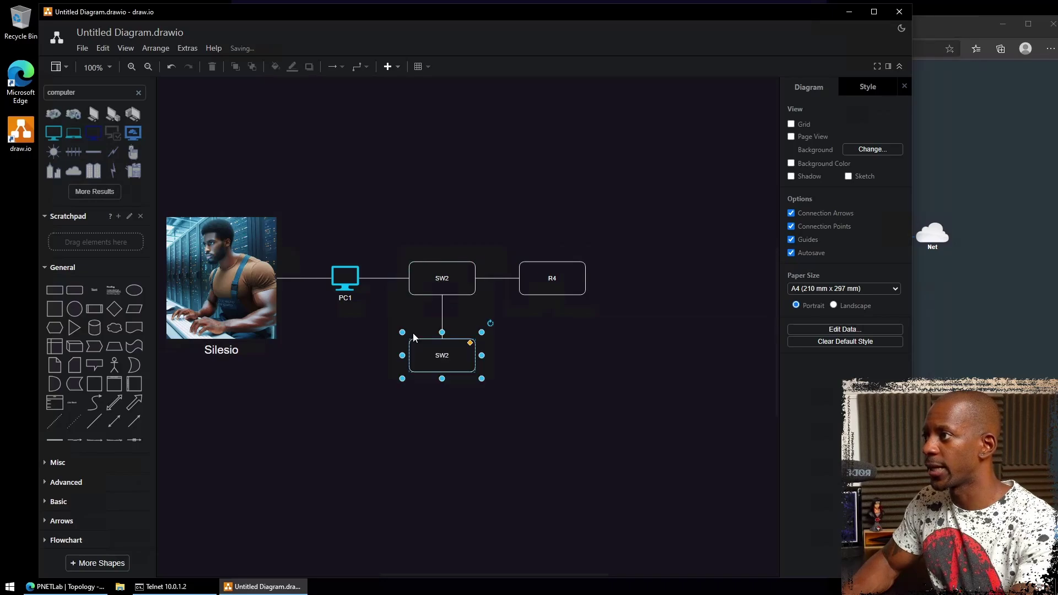
double_click(453, 356)
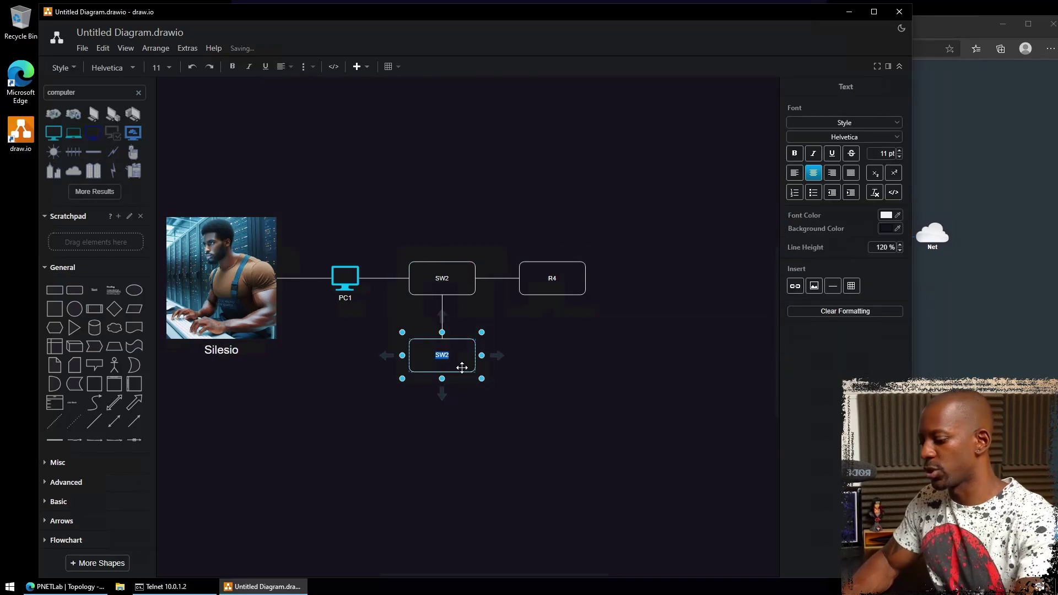
text(SW3)
click(524, 364)
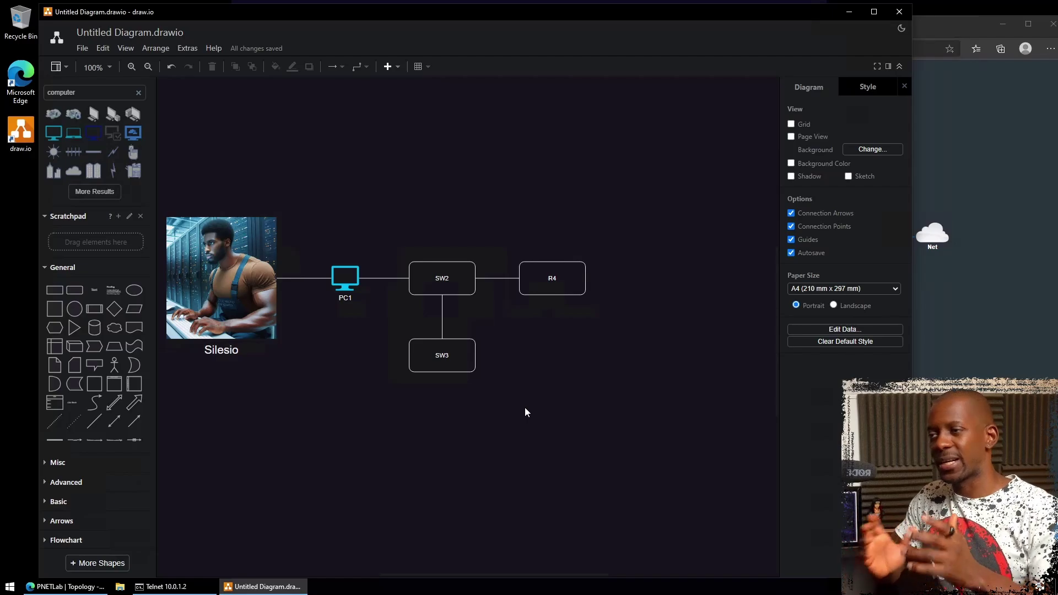
- Check the SW2 and R4 boxes, then return to the SW2 Telnet session
key(Tab)
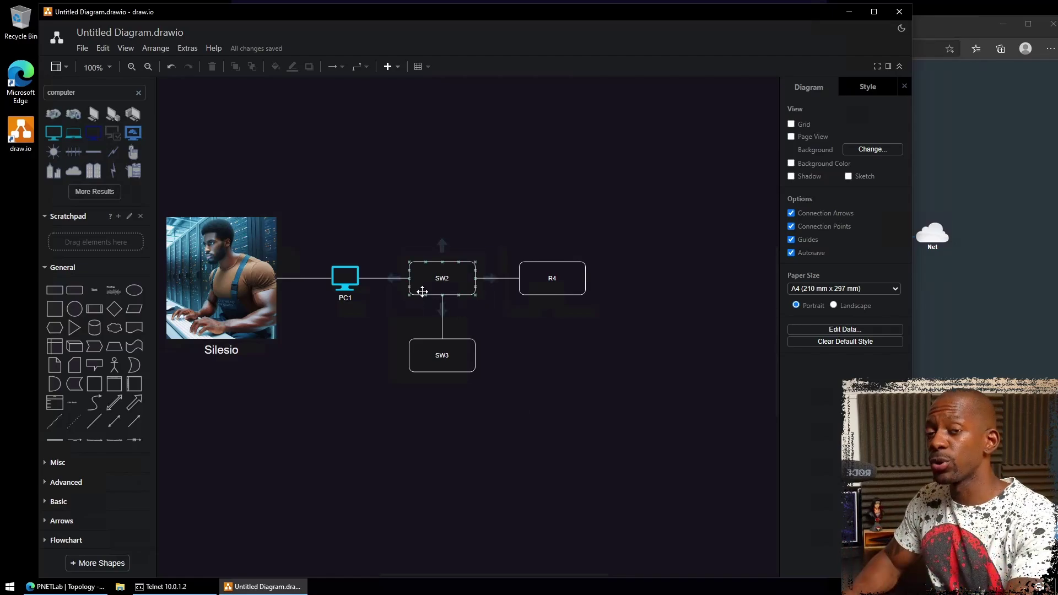
click(462, 329)
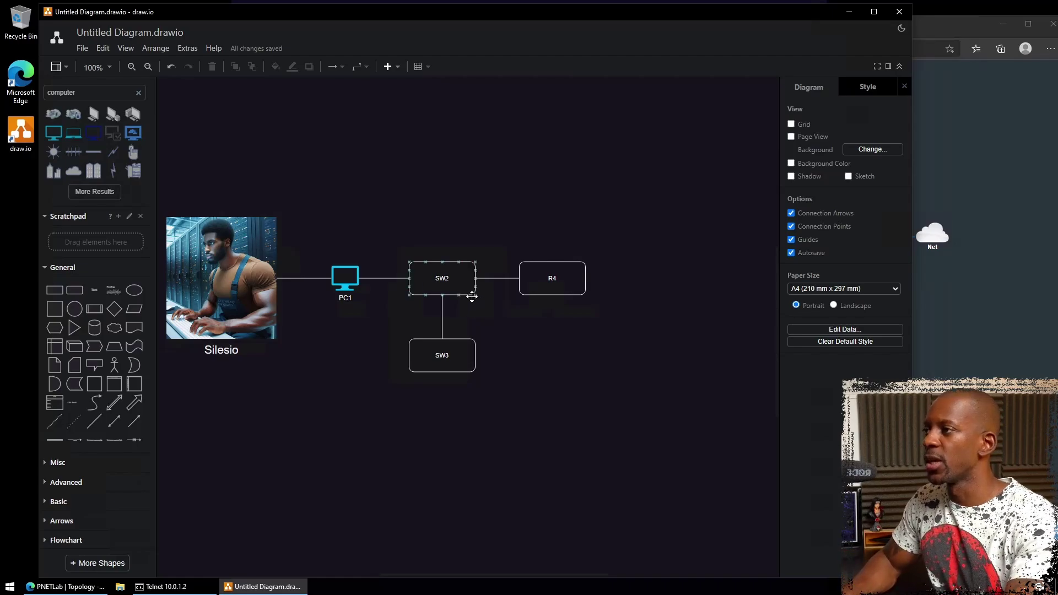
click(443, 280)
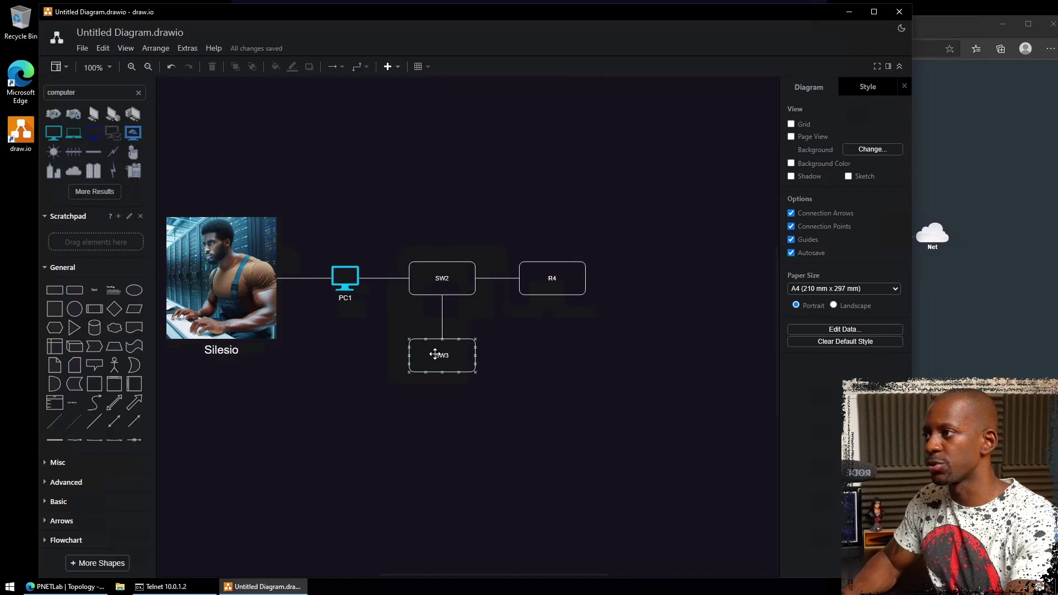
click(562, 284)
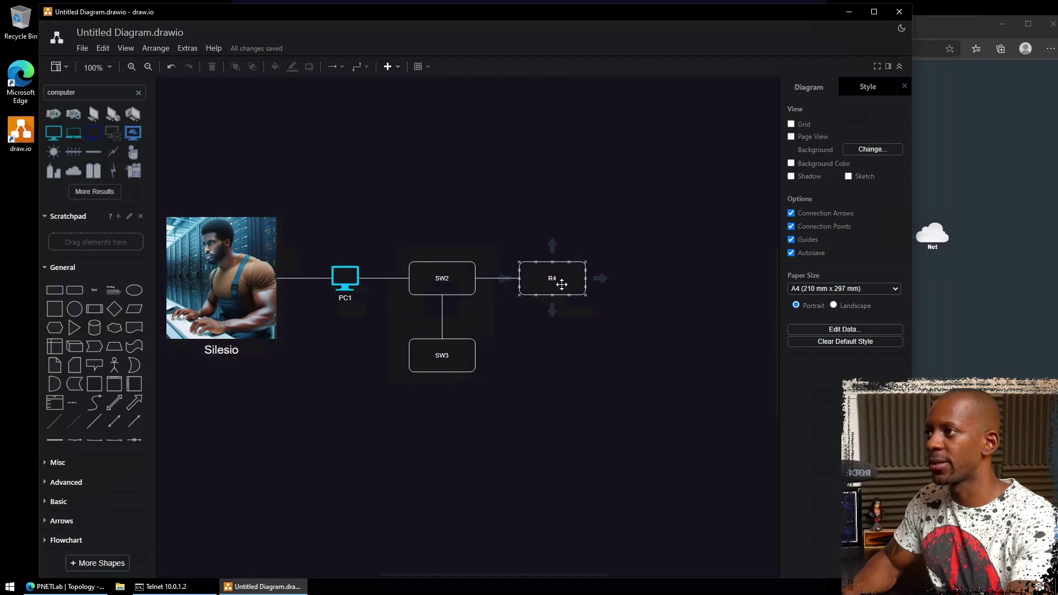
click(484, 338)
click(166, 587)
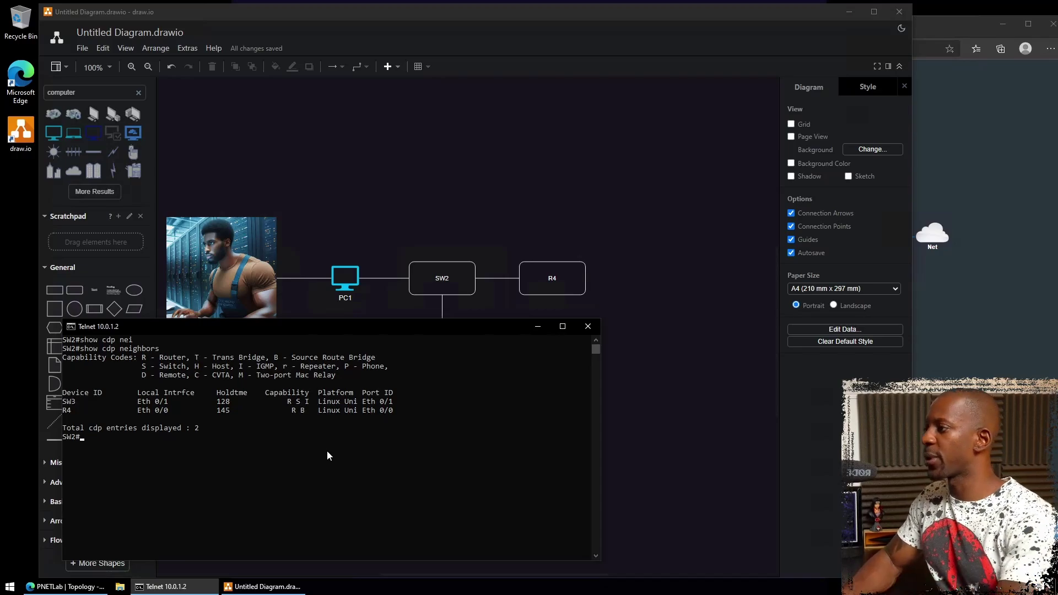
- Run show cdp neighbors detail on SW2 and mark SW3's IP 10.0.1.3
key(Up)
text(detail)
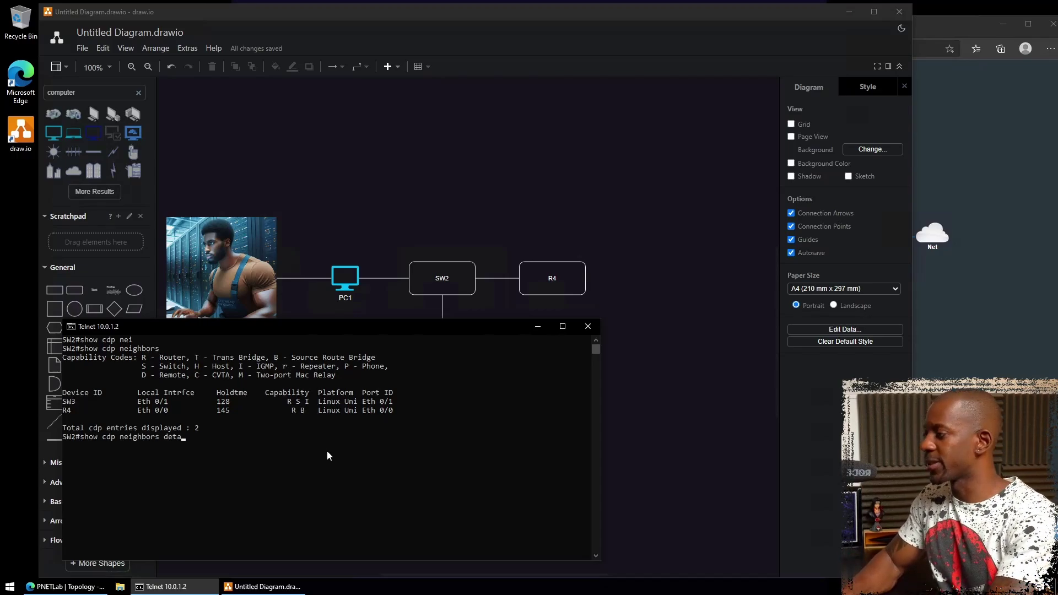
key(Return)
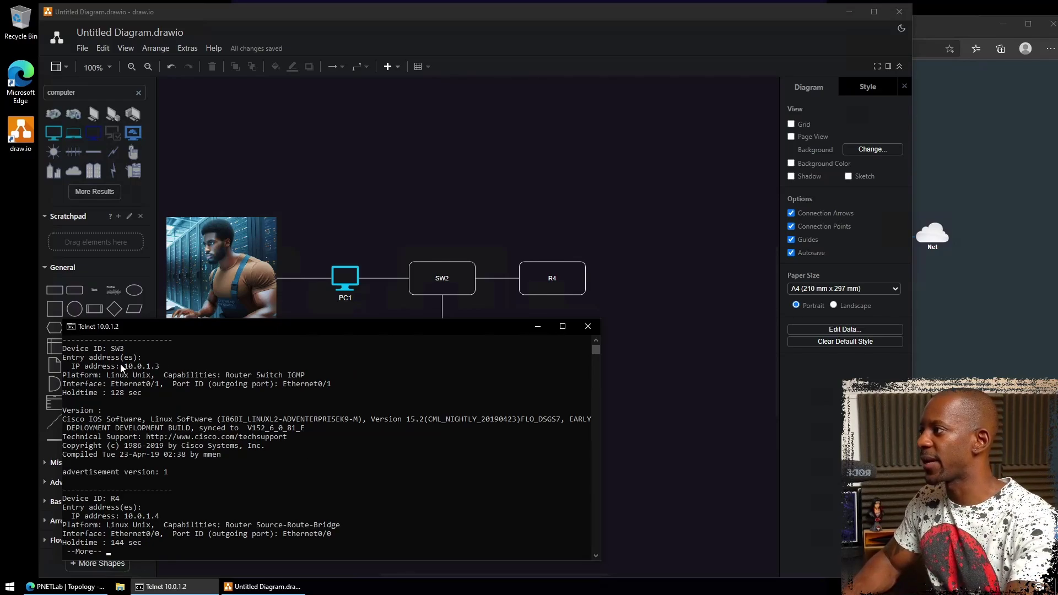
drag(124, 366, 159, 369)
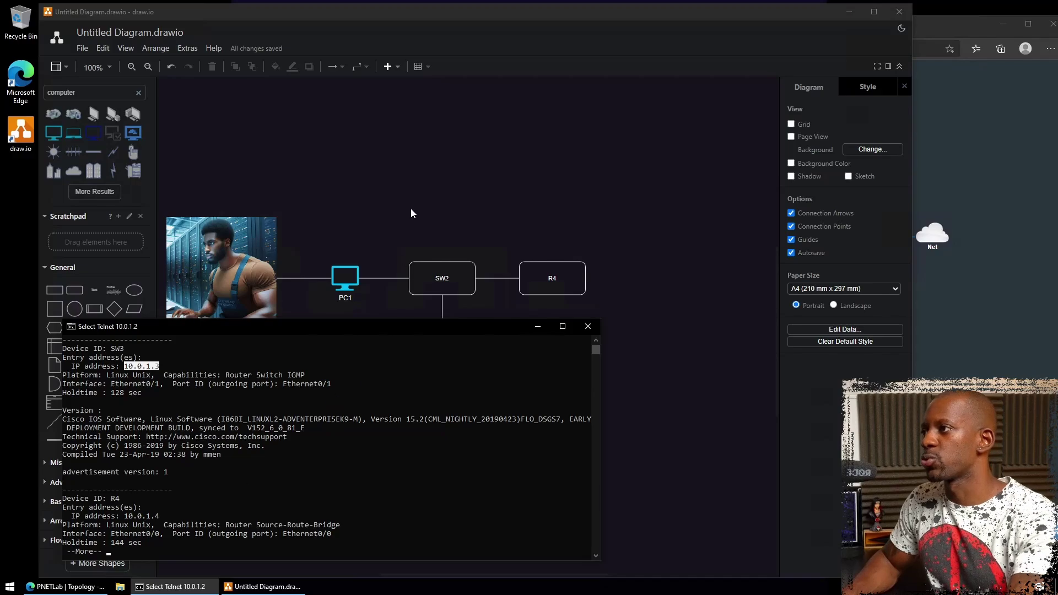
- Match the SW2, R4 and SW3 boxes in the diagram, then finish SW2's paged output
click(419, 295)
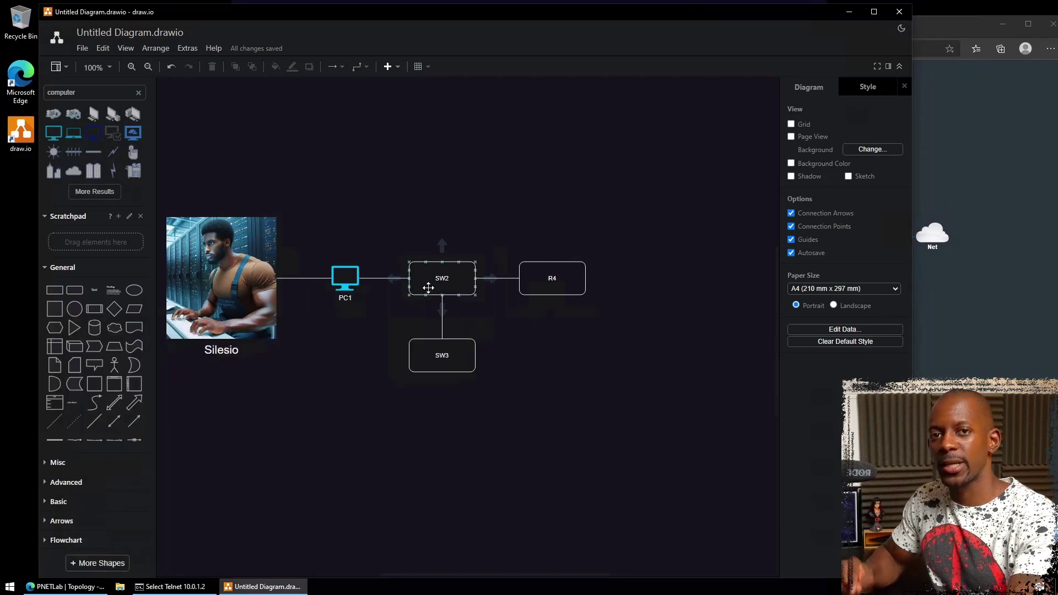
click(552, 280)
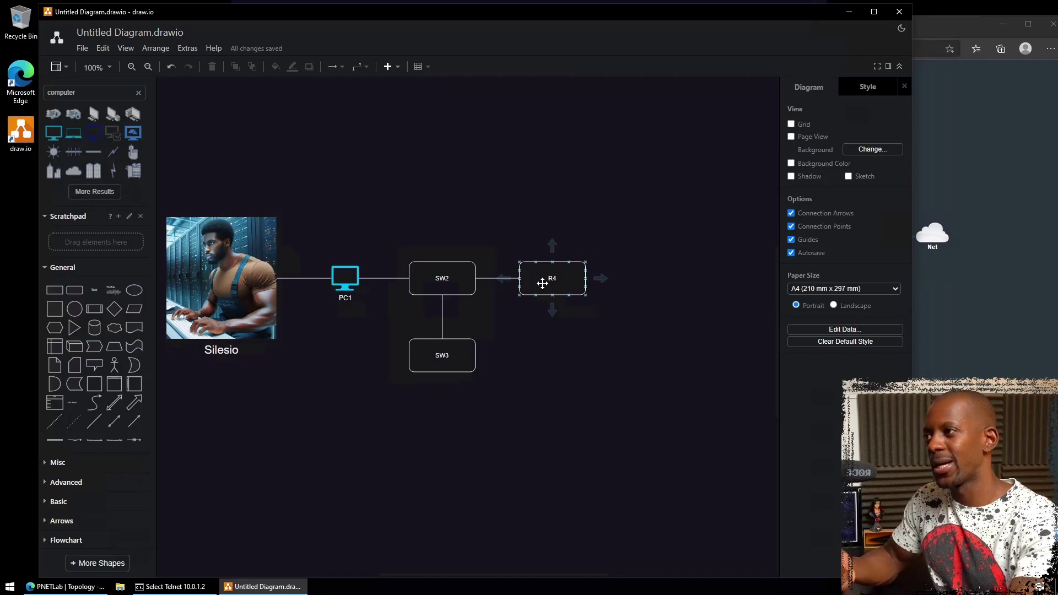
click(448, 357)
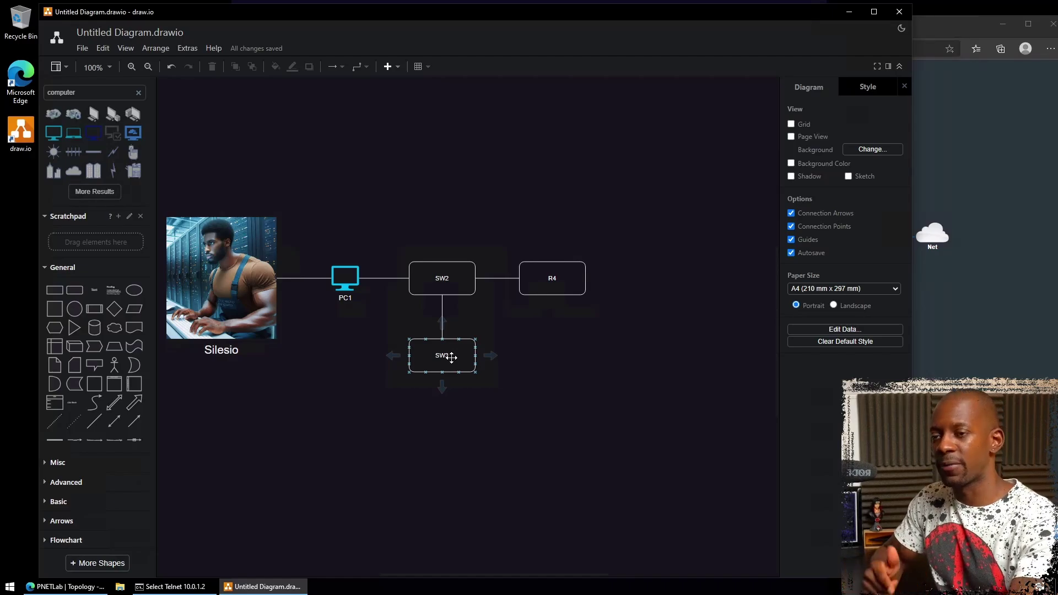
click(176, 586)
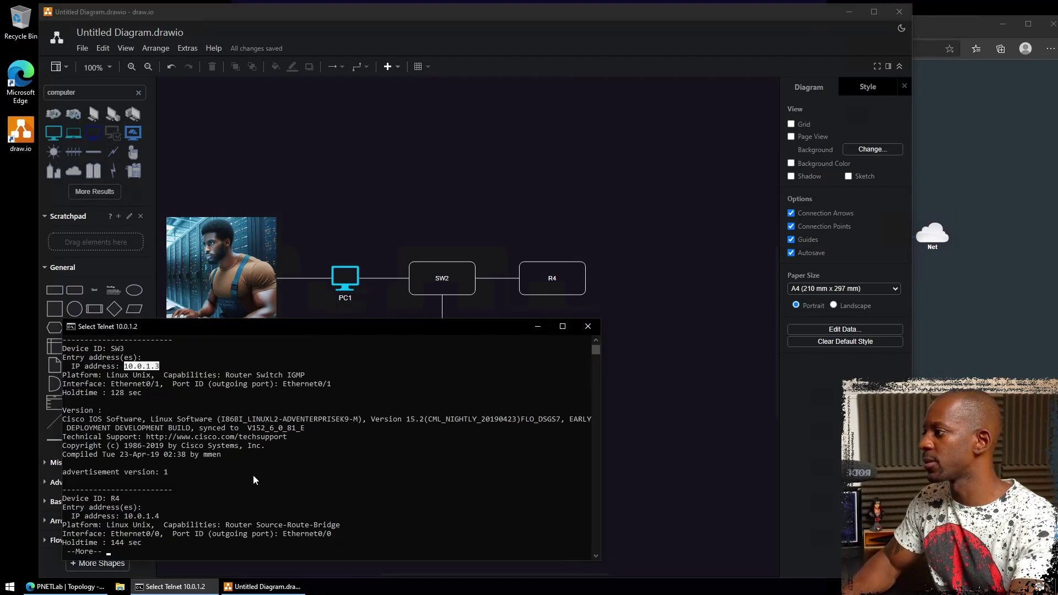
key(Return)
key(Return)
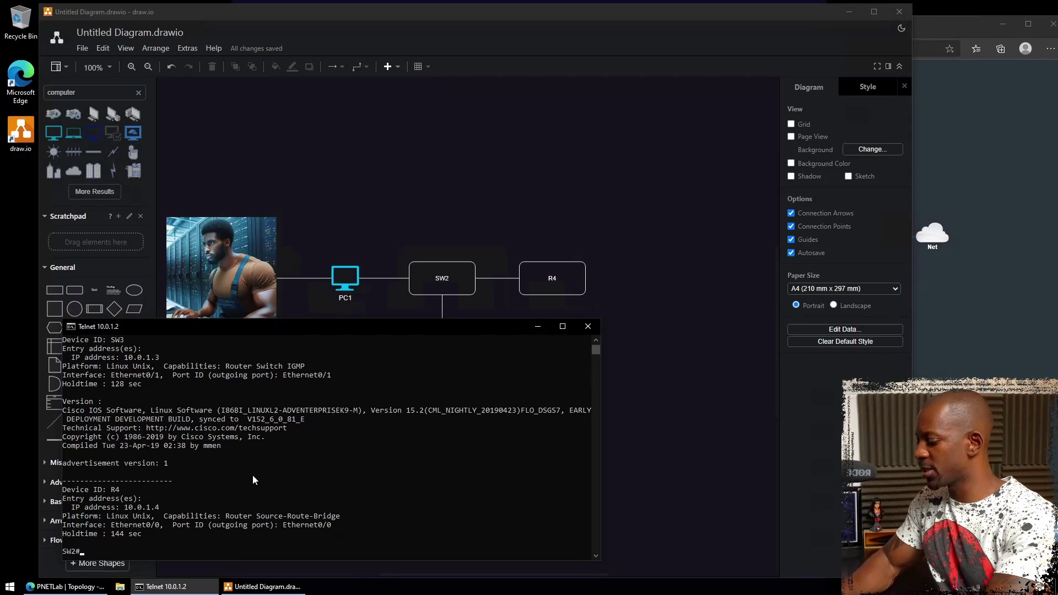
- Telnet from SW2 to R4 at 10.0.1.4 and list its CDP neighbors
text(telnet 10.0.1.4)
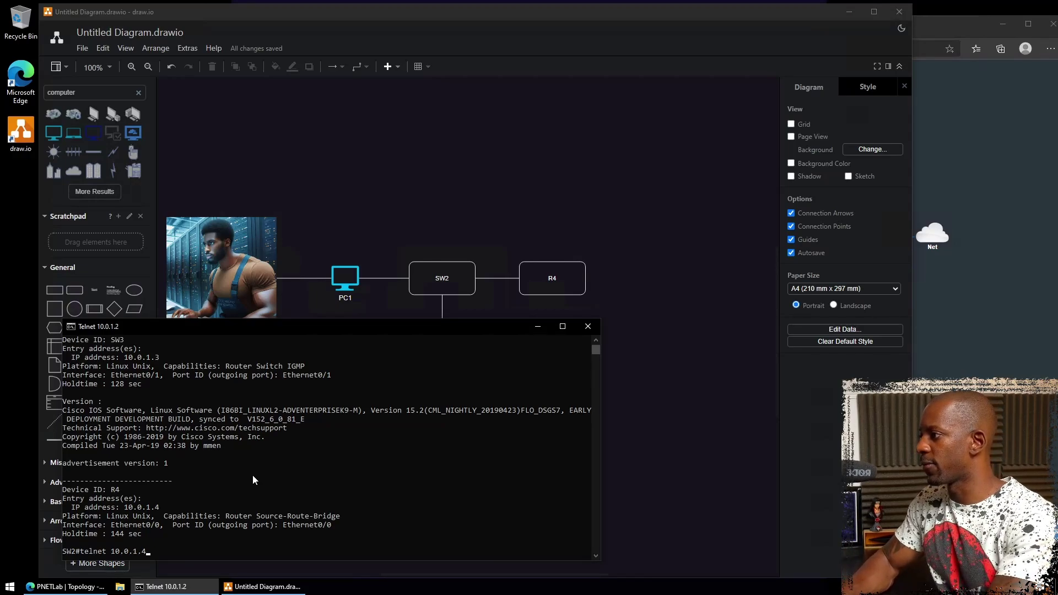
key(Return)
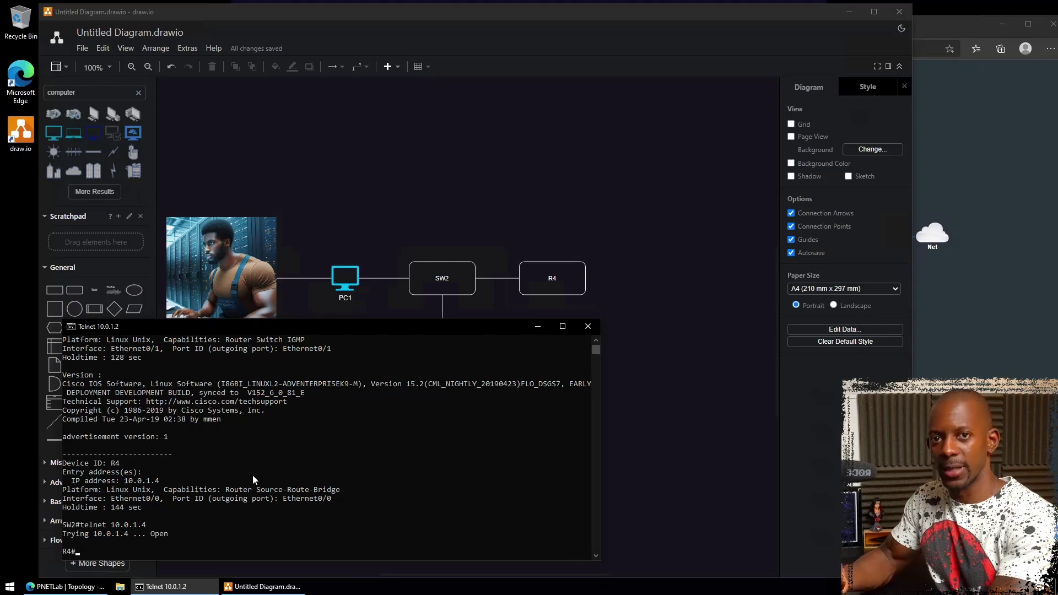
text(show cdp ne)
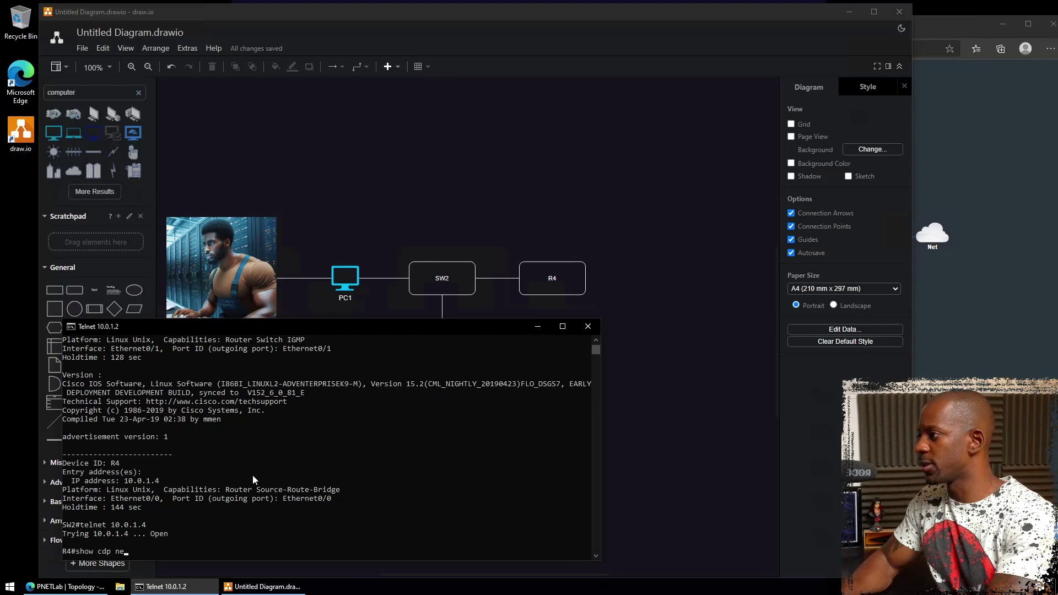
key(Return)
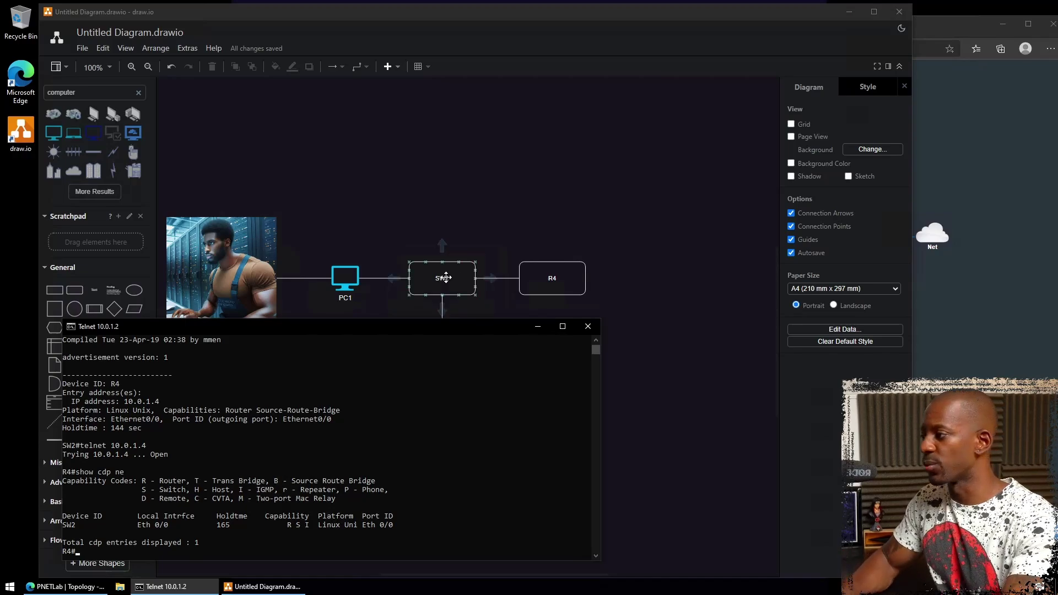
click(361, 466)
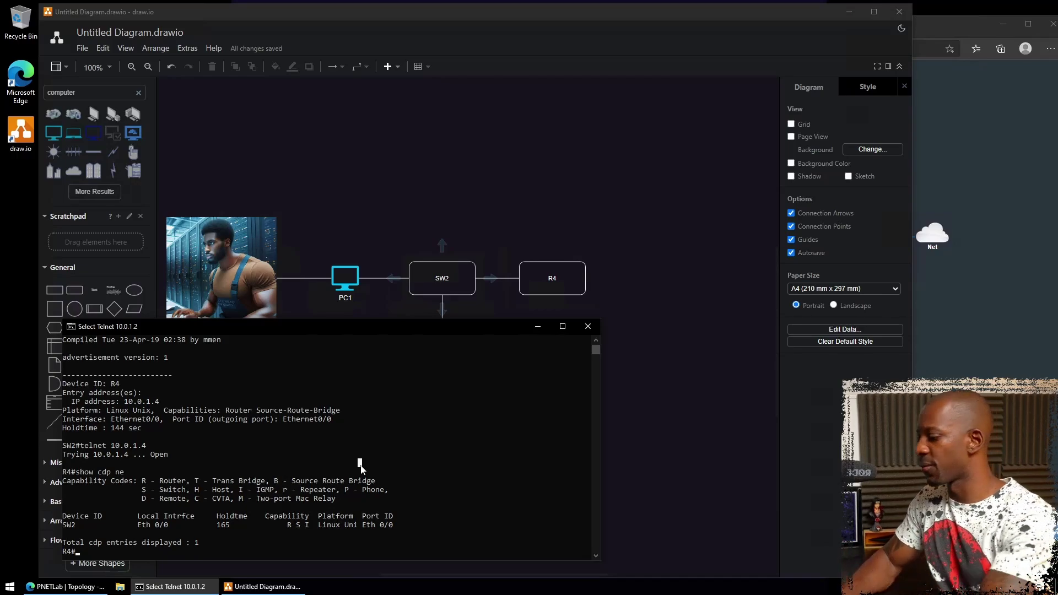
key(Escape)
- Telnet to SW3 at 10.0.1.3, list its CDP neighbors, and bring back the diagram
text(telnet 10.0.1.3)
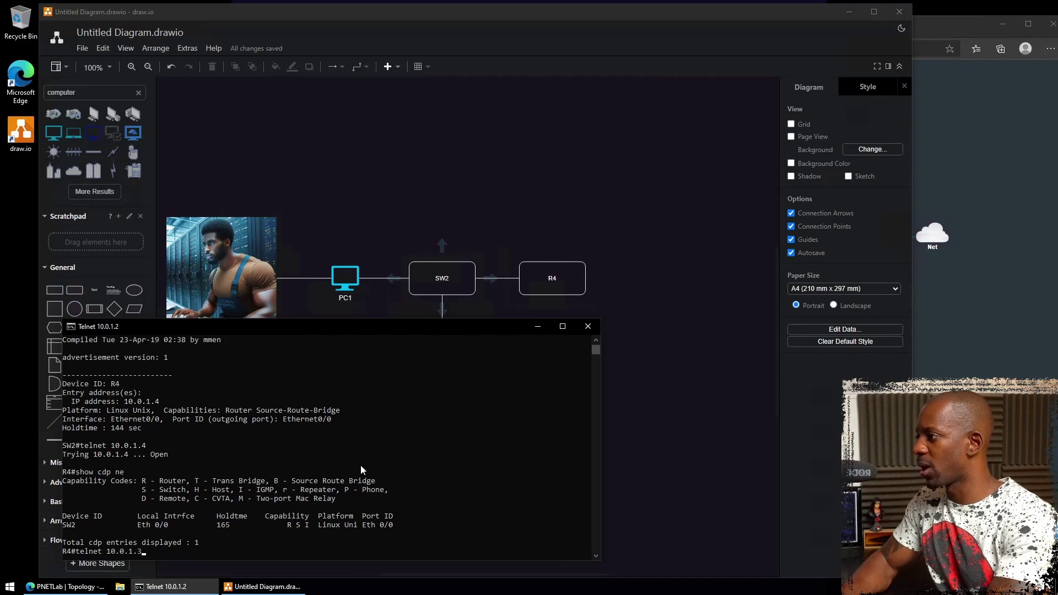
key(Return)
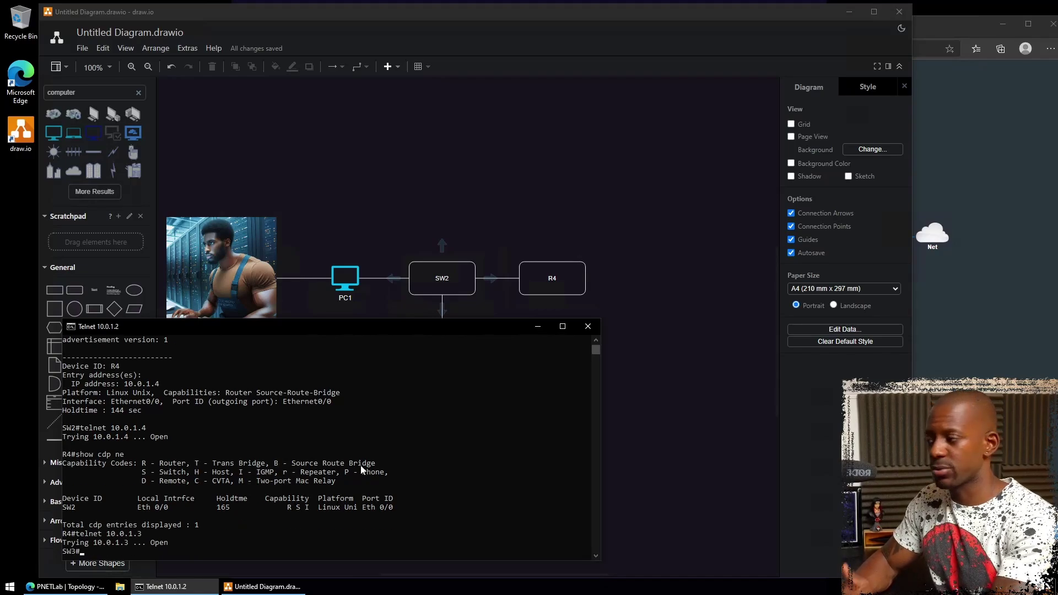
text(sh cdp ne)
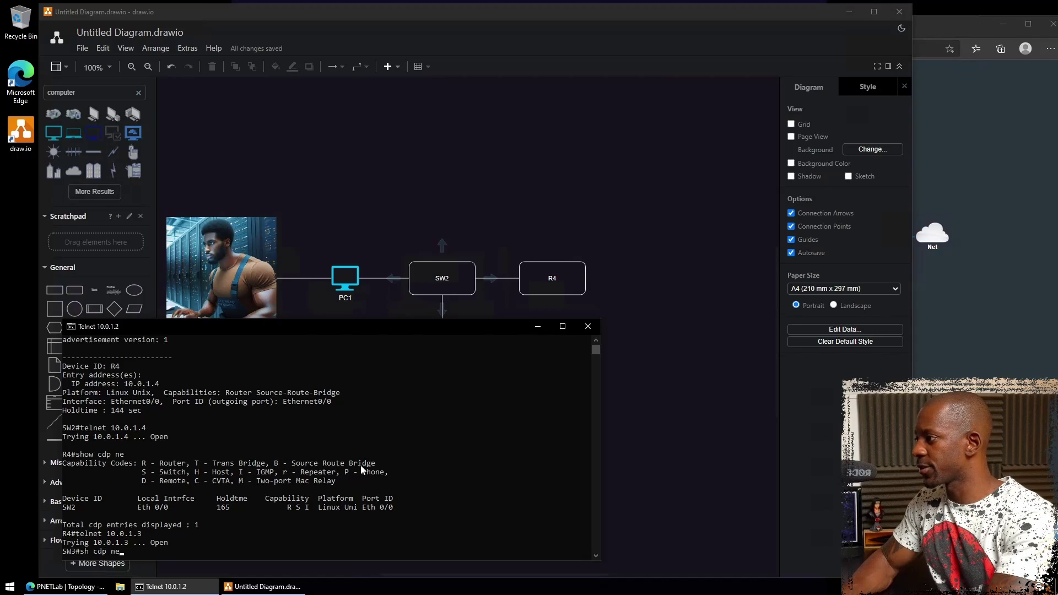
key(Return)
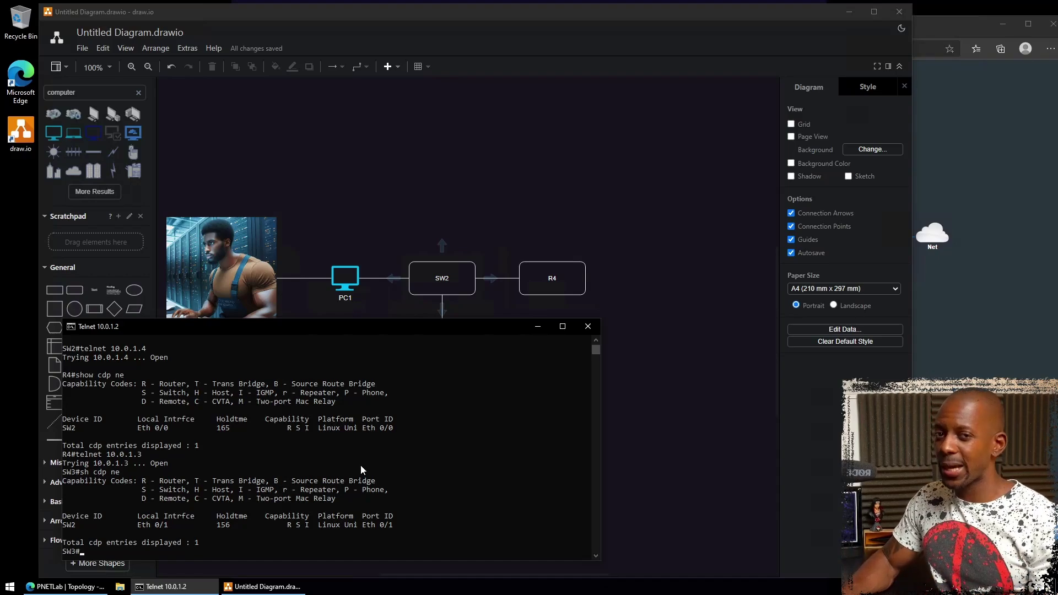
click(505, 200)
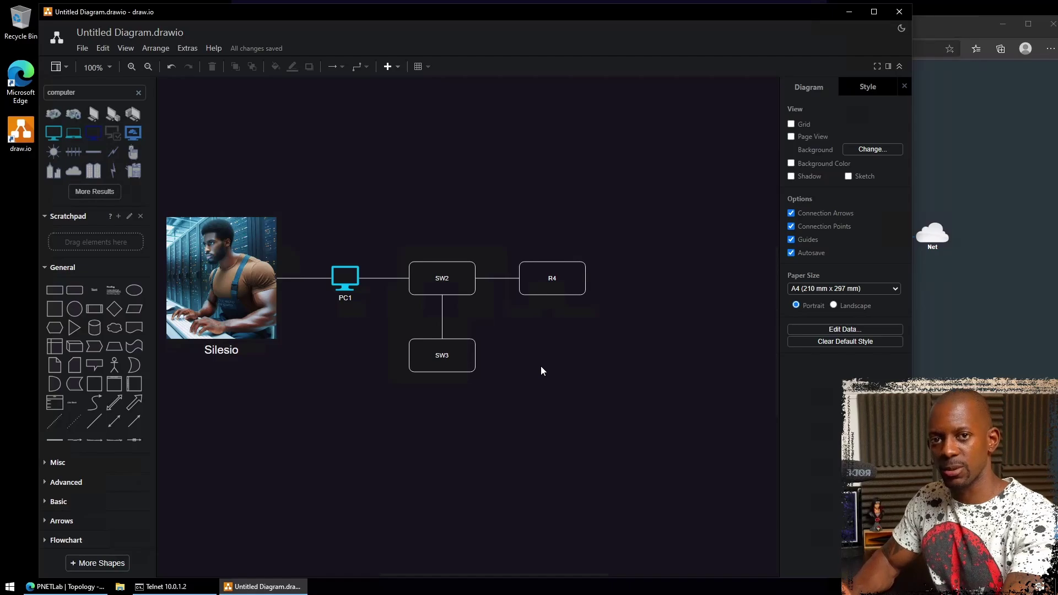
- Check the PNETLab topology, then return to the SW3 console session
key(alt+Tab)
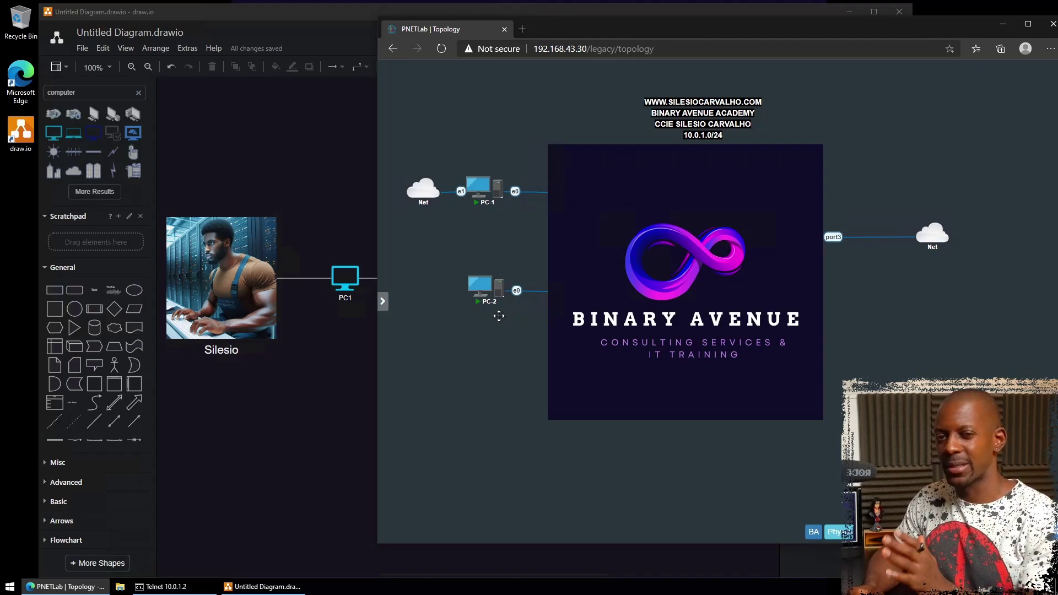
click(194, 588)
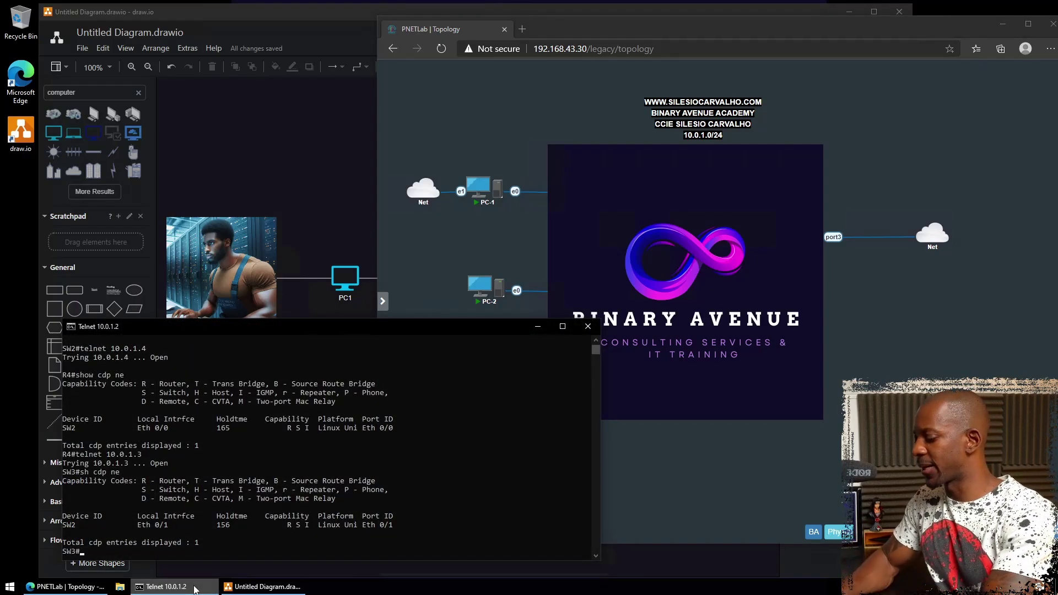
- Run show mac address on SW3 and review R4's CDP row for SW2 on Eth 0/0
text(show mac add)
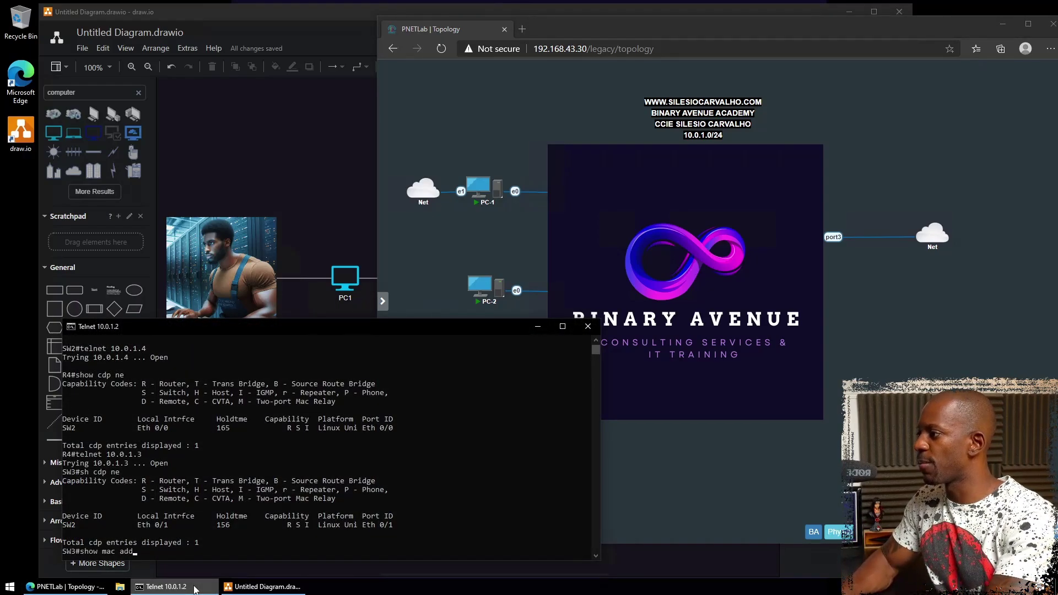
key(Return)
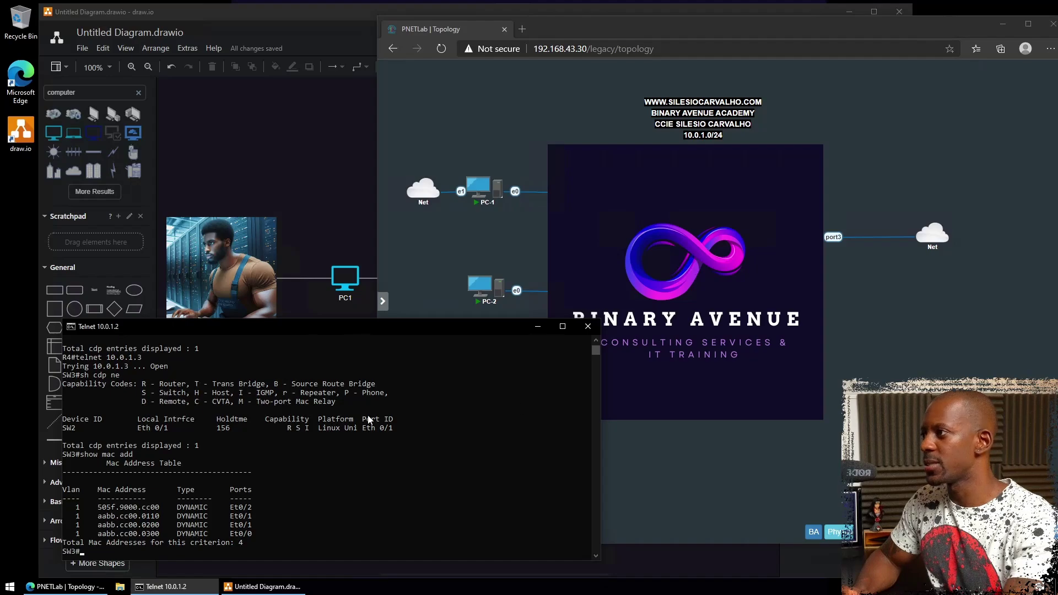
scroll(352, 435, up, 7)
scroll(359, 437, up, 10)
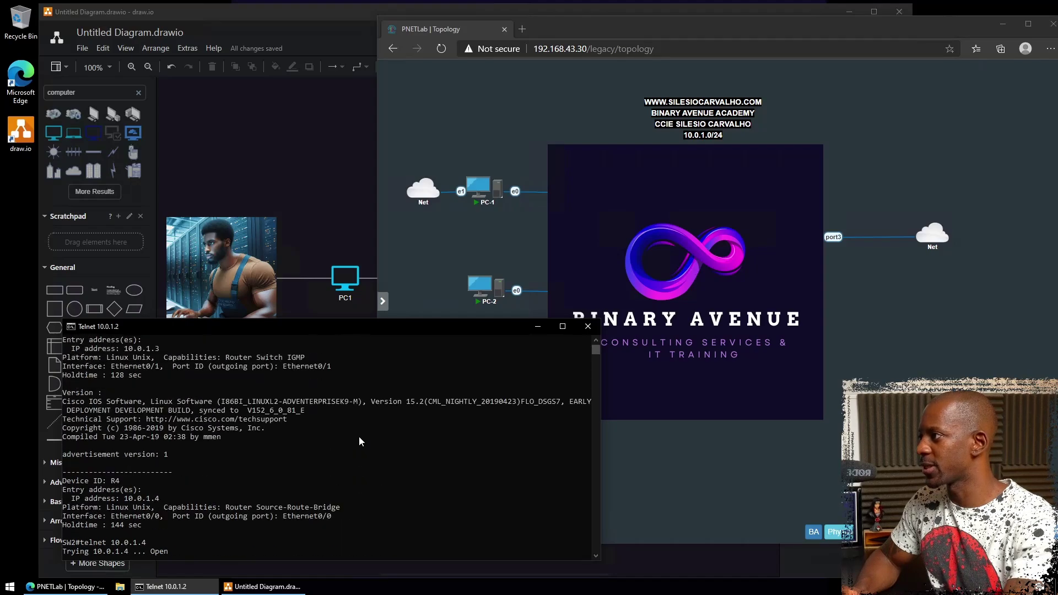
scroll(355, 435, up, 1)
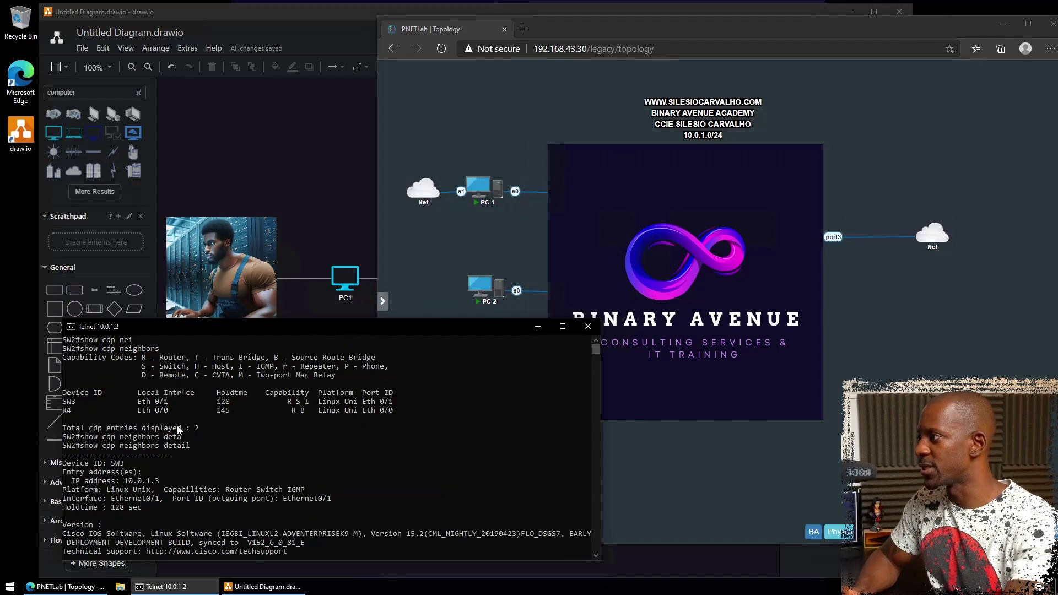
scroll(179, 430, down, 10)
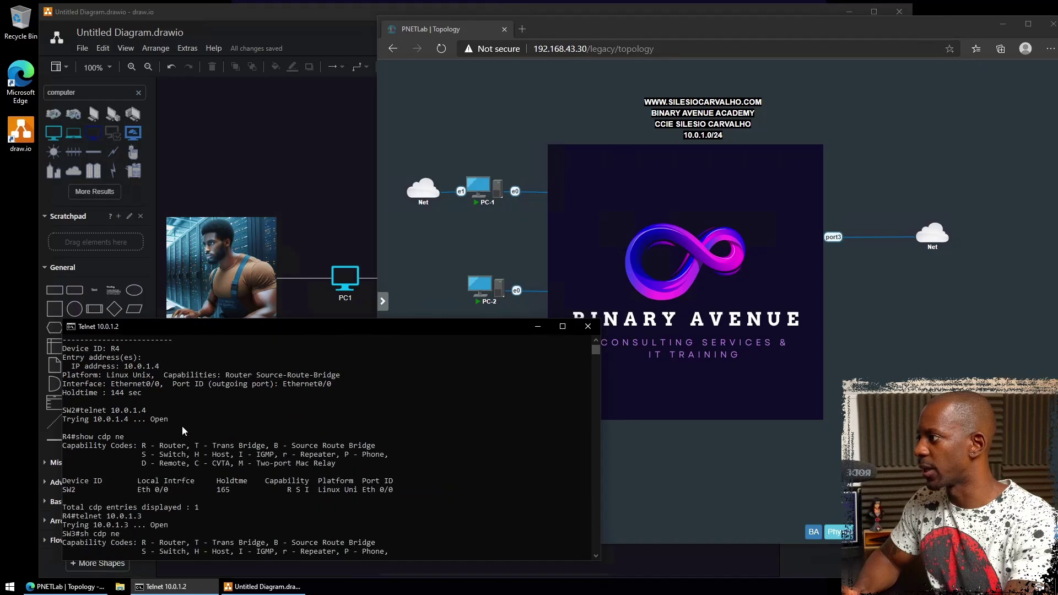
scroll(183, 431, down, 1)
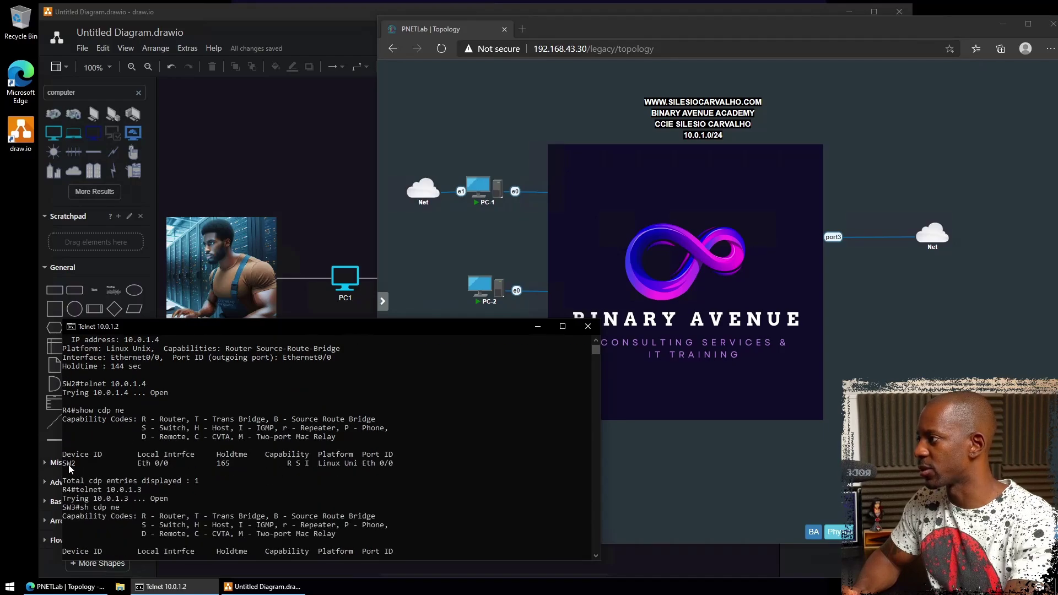
drag(68, 465, 166, 466)
scroll(131, 437, down, 5)
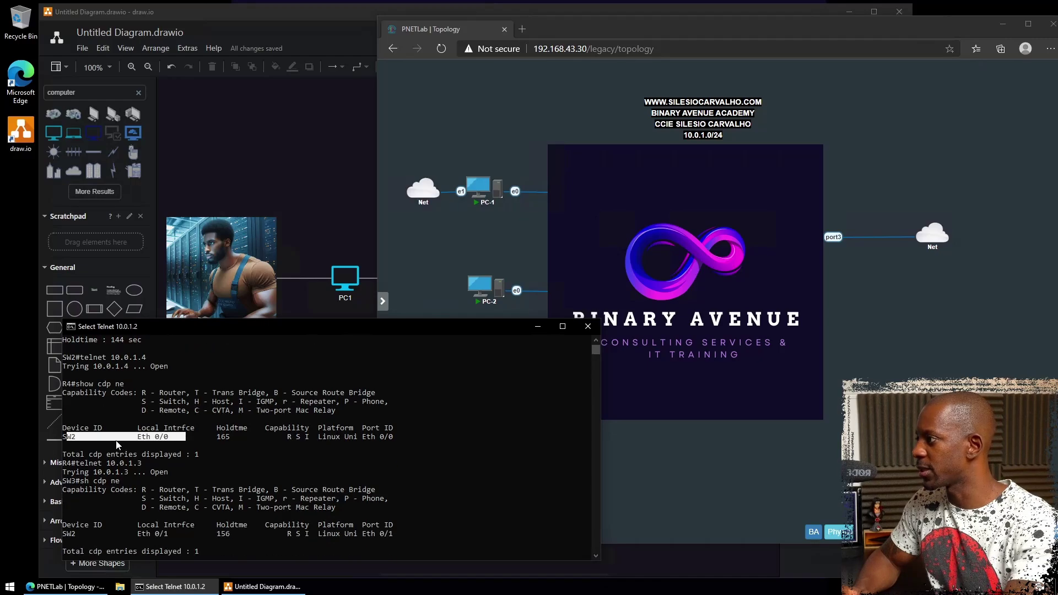
scroll(116, 441, down, 2)
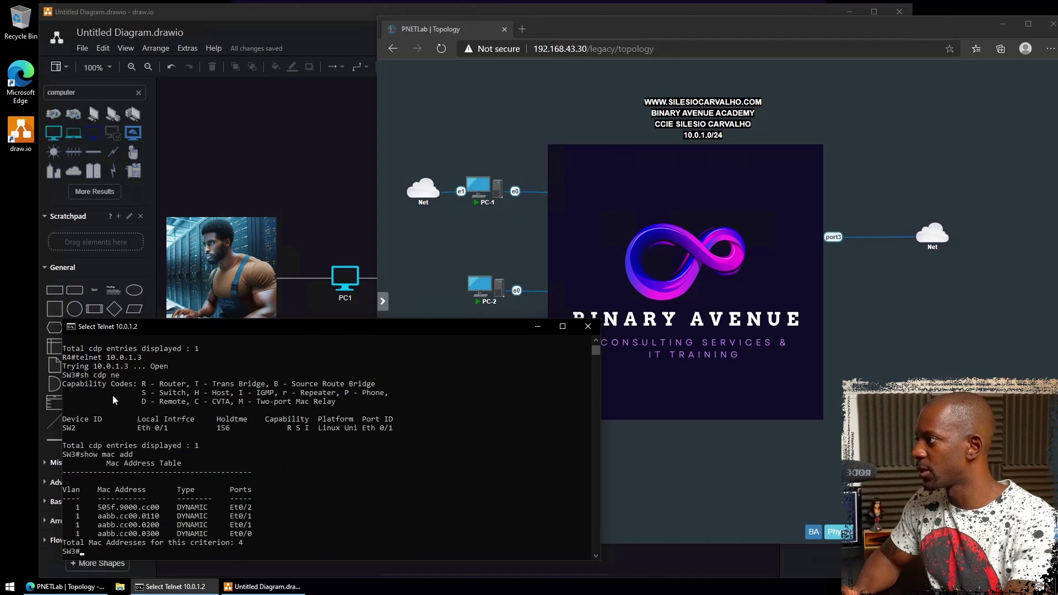
- Highlight SW3's Eth 0/1 link and the MAC entries on Et0/0, Et0/1 and Et0/2
drag(64, 375, 172, 433)
click(156, 429)
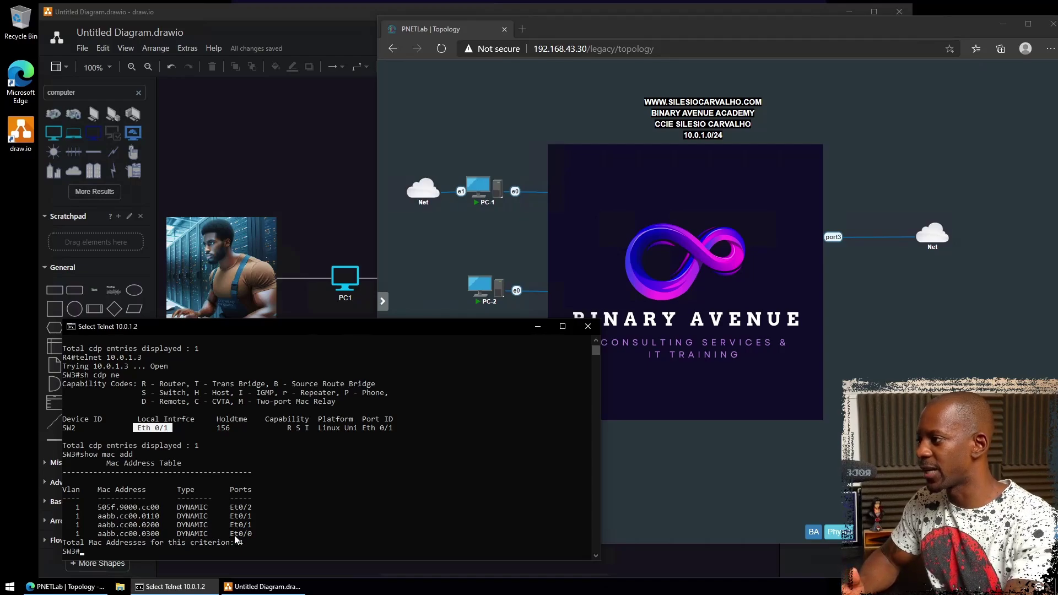
click(250, 534)
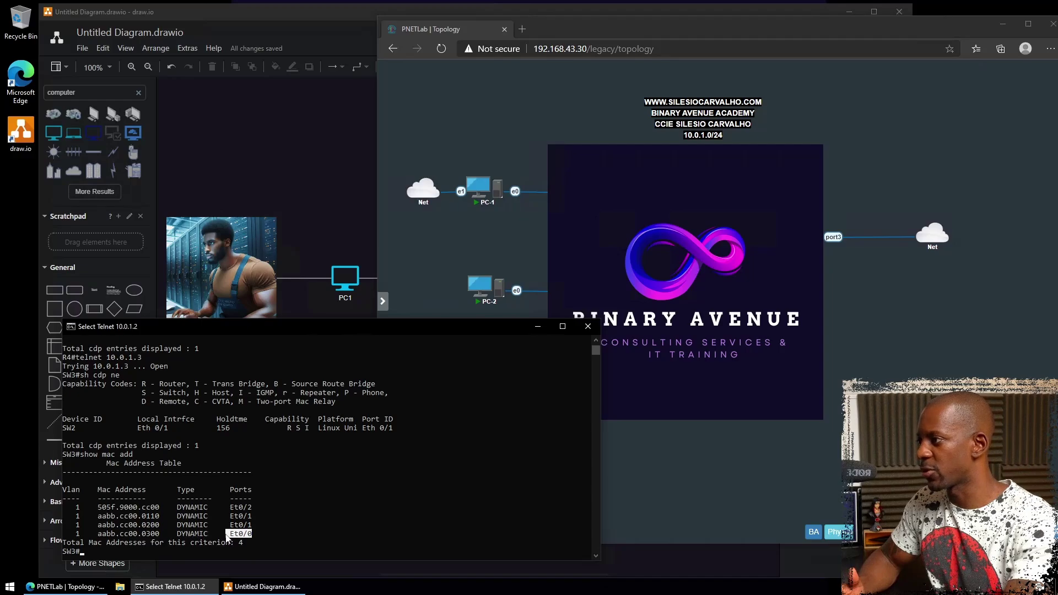
click(249, 525)
drag(246, 527, 74, 524)
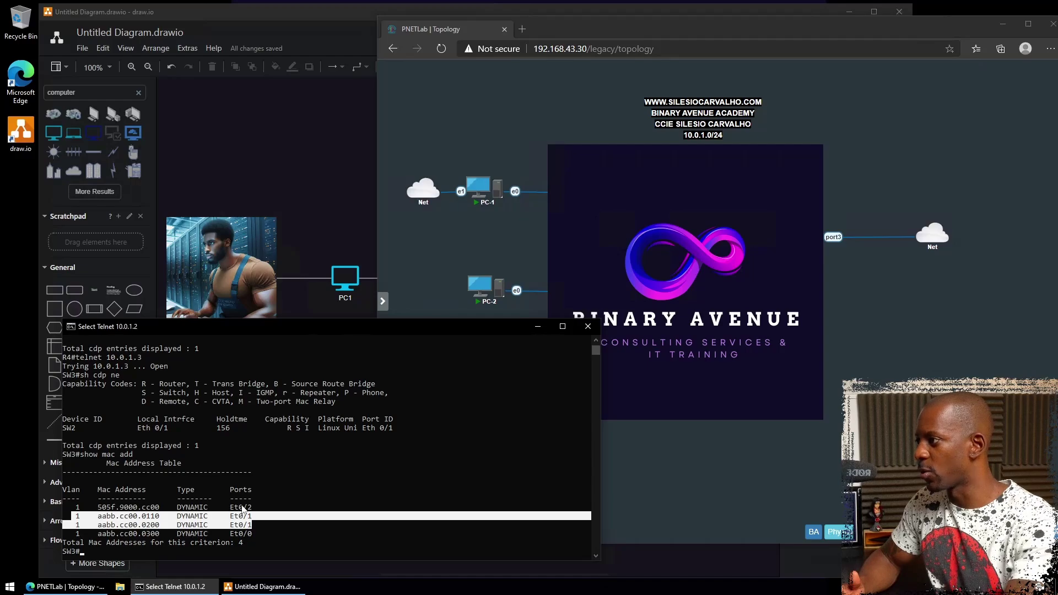
drag(162, 510, 79, 508)
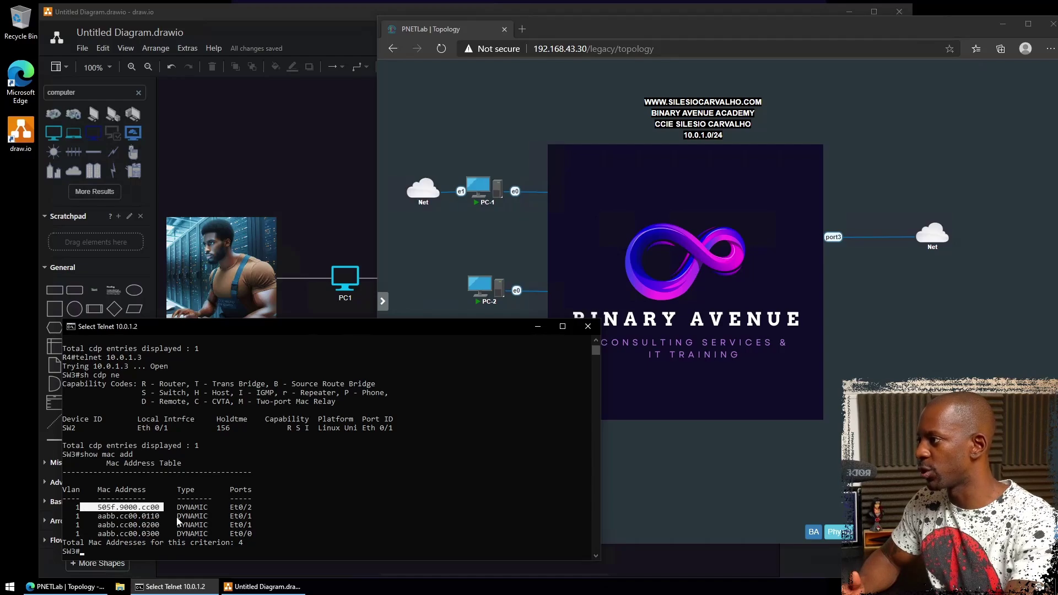
drag(254, 507, 227, 511)
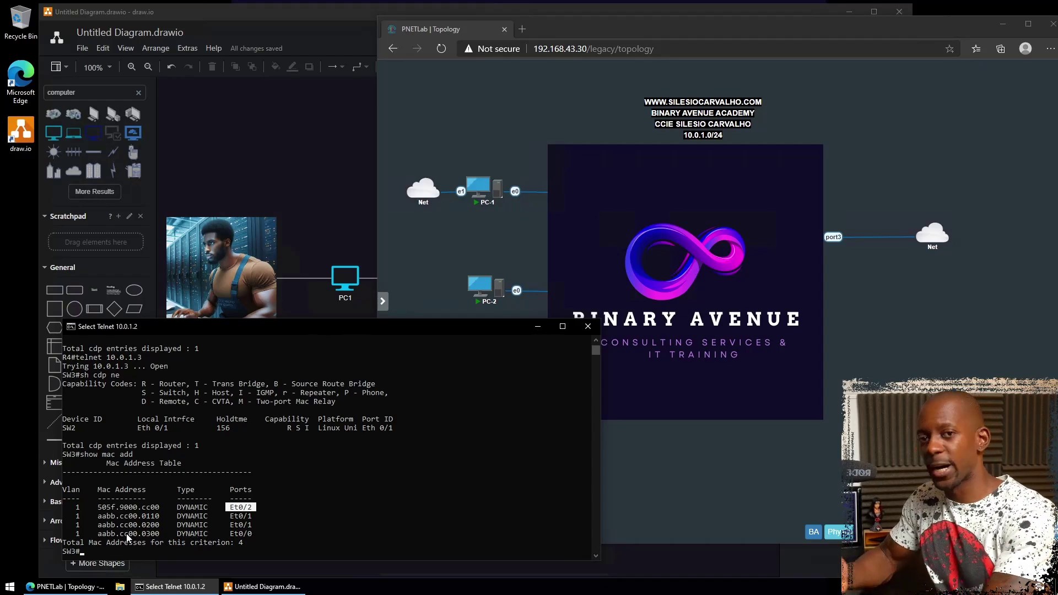
- Run show ip arp on SW3 to list its Vlan1 entries
key(Escape)
text(sh)
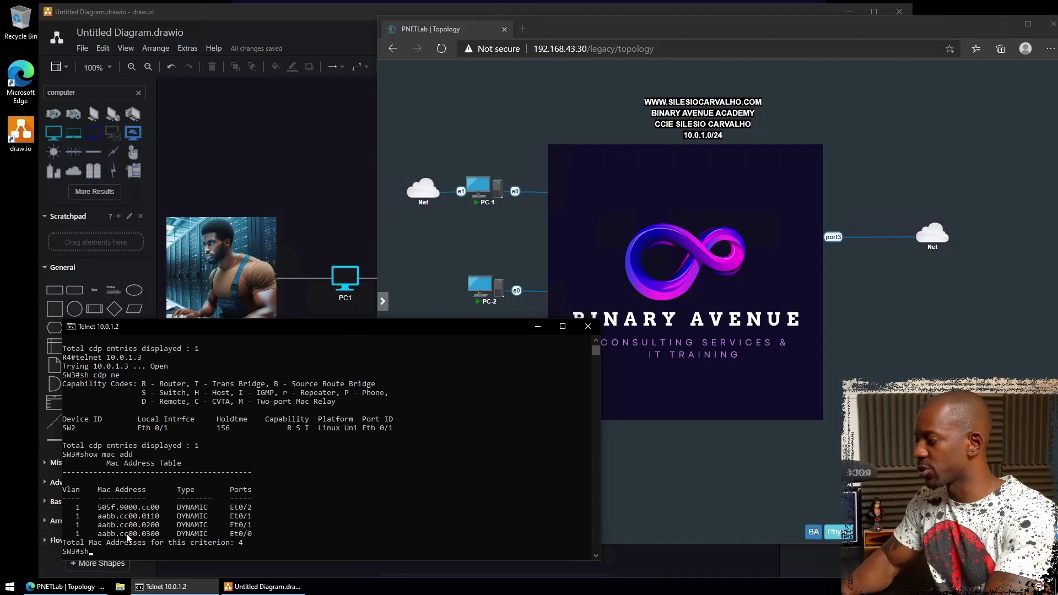
text(ow ip arp)
key(Return)
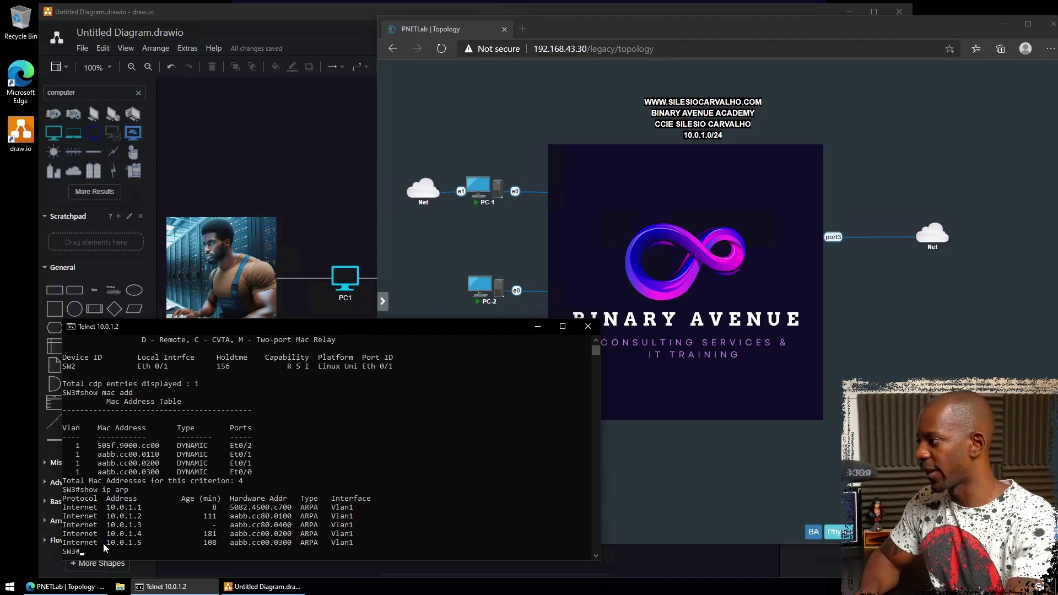
- Highlight ARP addresses 10.0.1.1, 10.0.1.3, 10.0.1.4 and 10.0.1.5, copying 10.0.1.5
drag(103, 544, 142, 546)
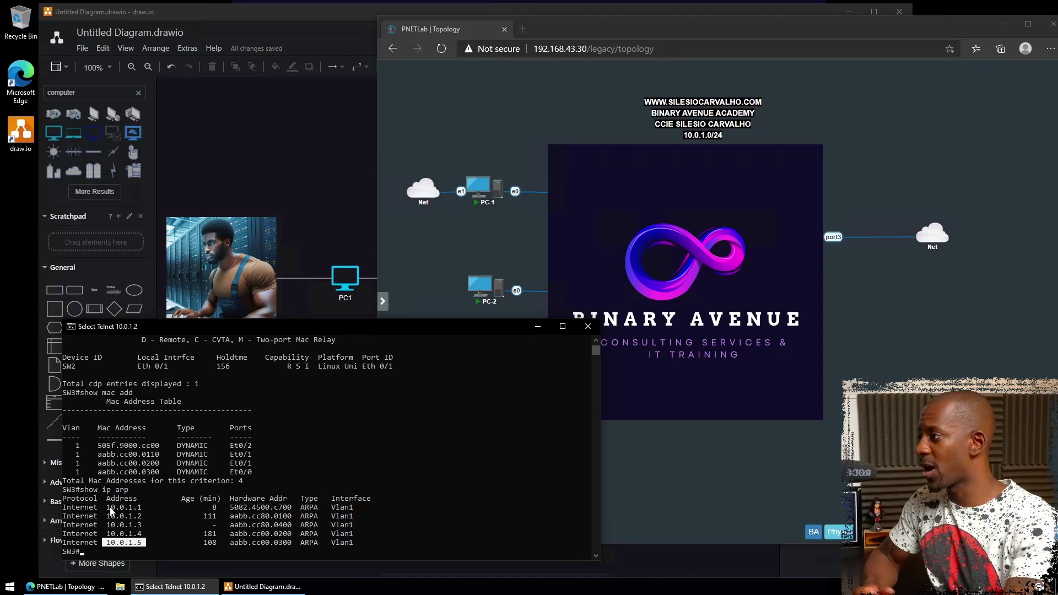
drag(108, 508, 147, 522)
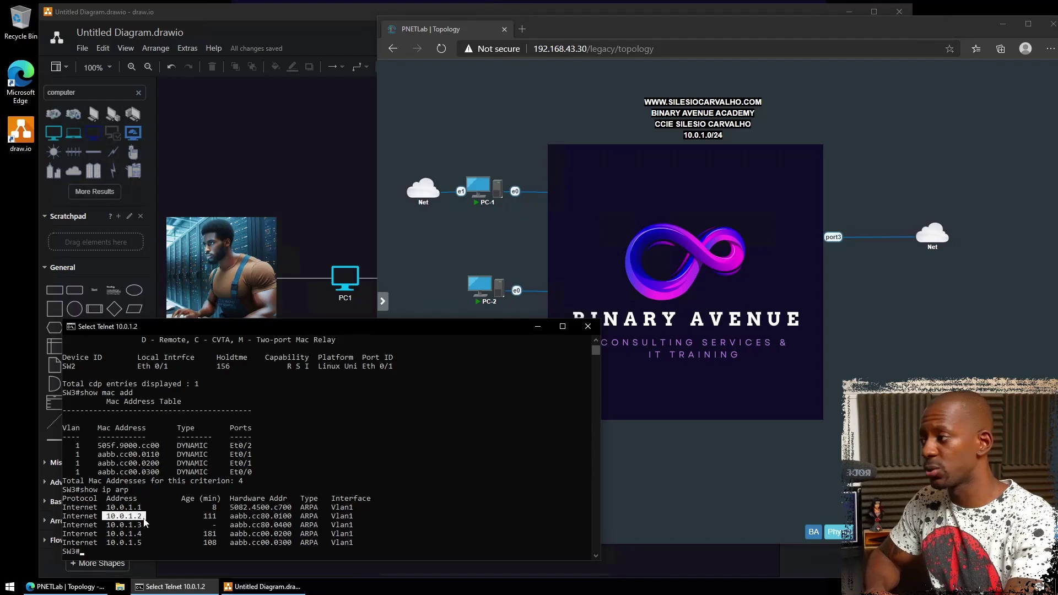
drag(107, 528, 132, 530)
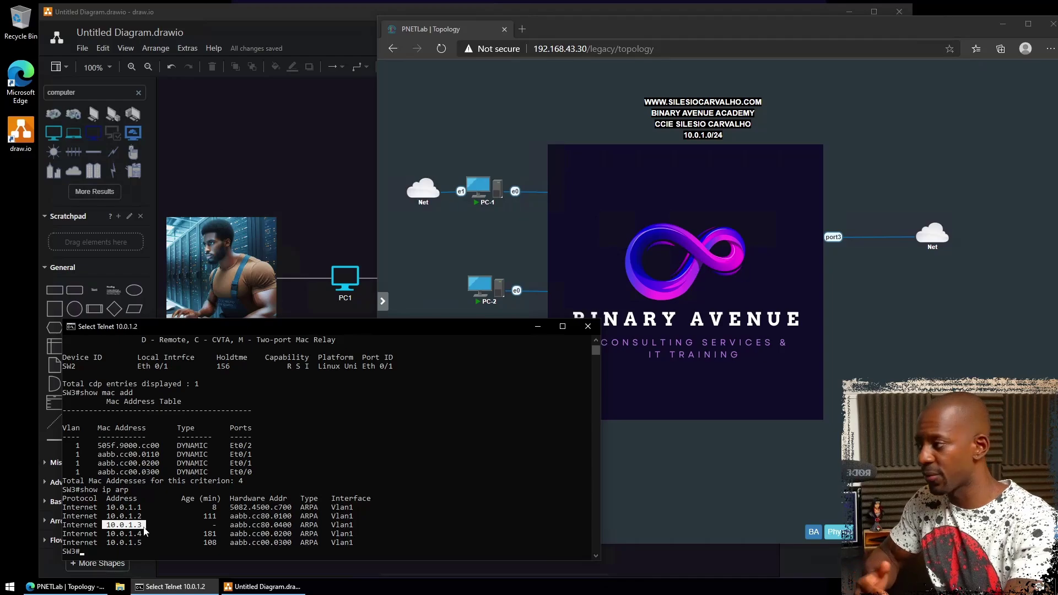
drag(103, 534, 137, 537)
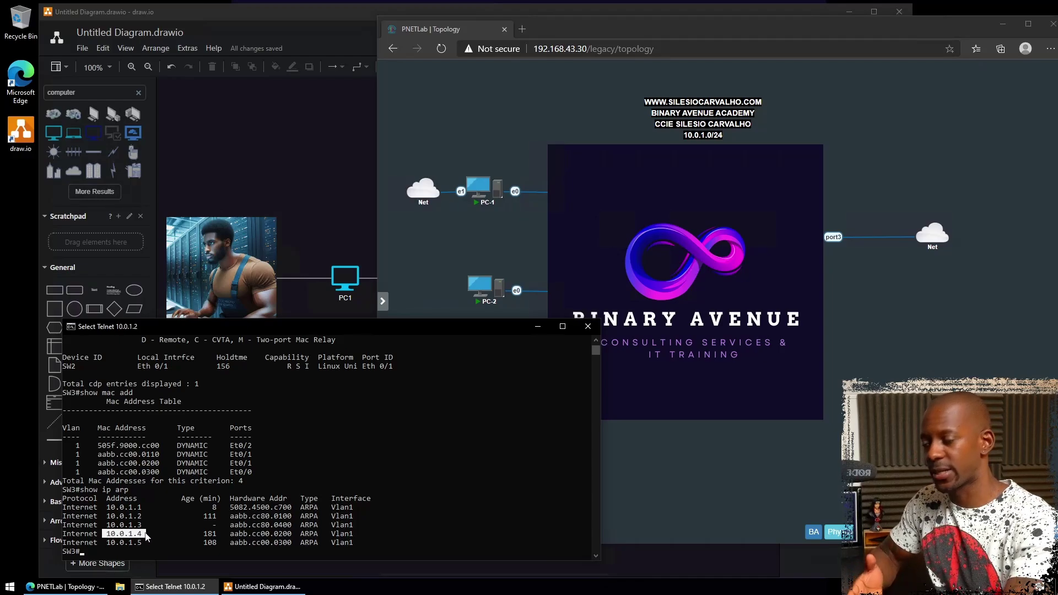
drag(107, 543, 145, 546)
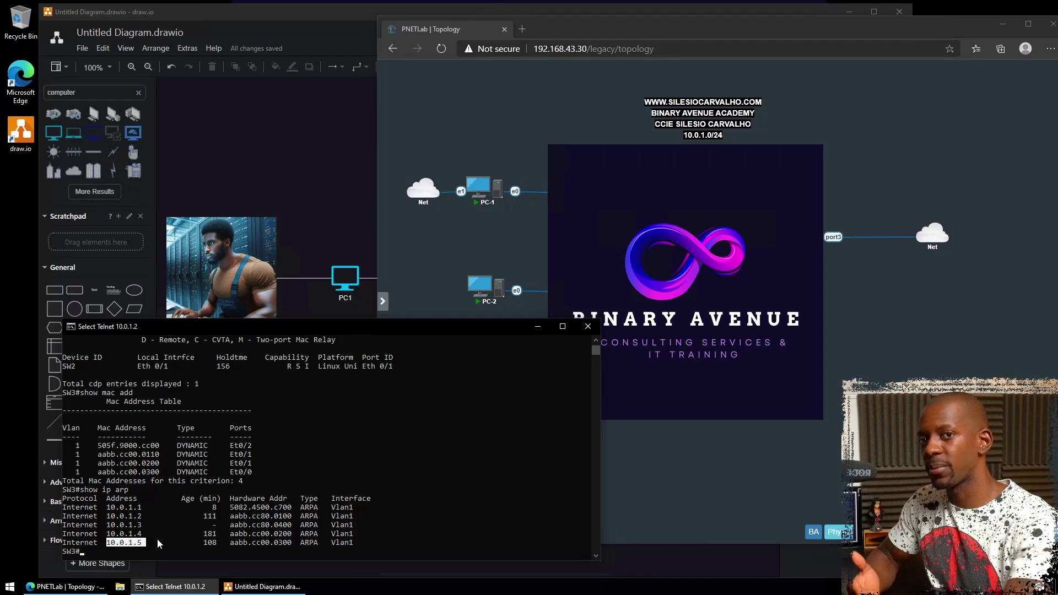
right_click(180, 520)
- Telnet to R5 at 10.0.1.5 and check its CDP neighbours
text(telne)
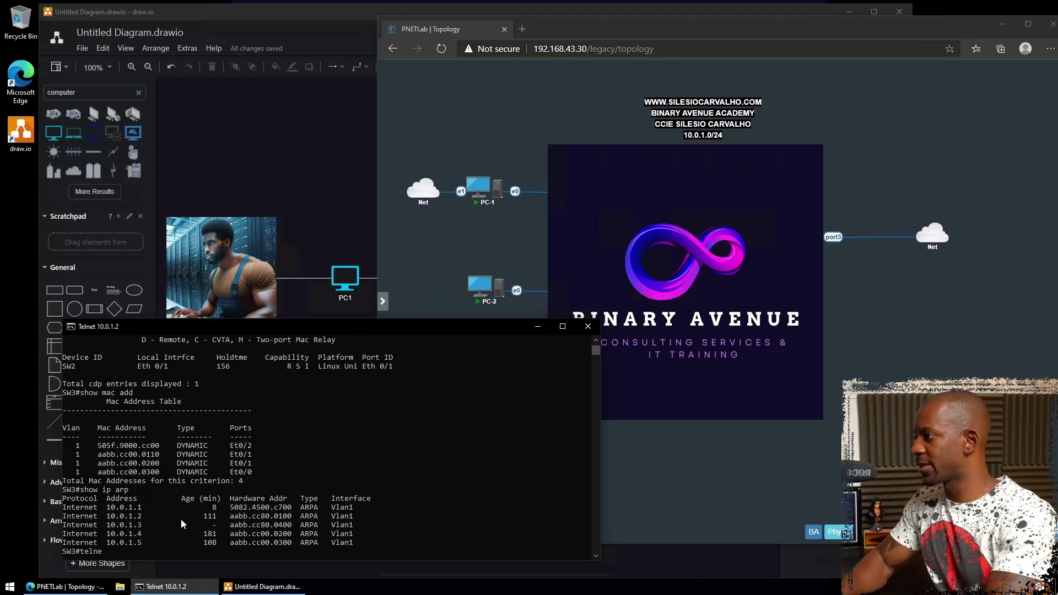
text(t 10.0.1.5)
key(Return)
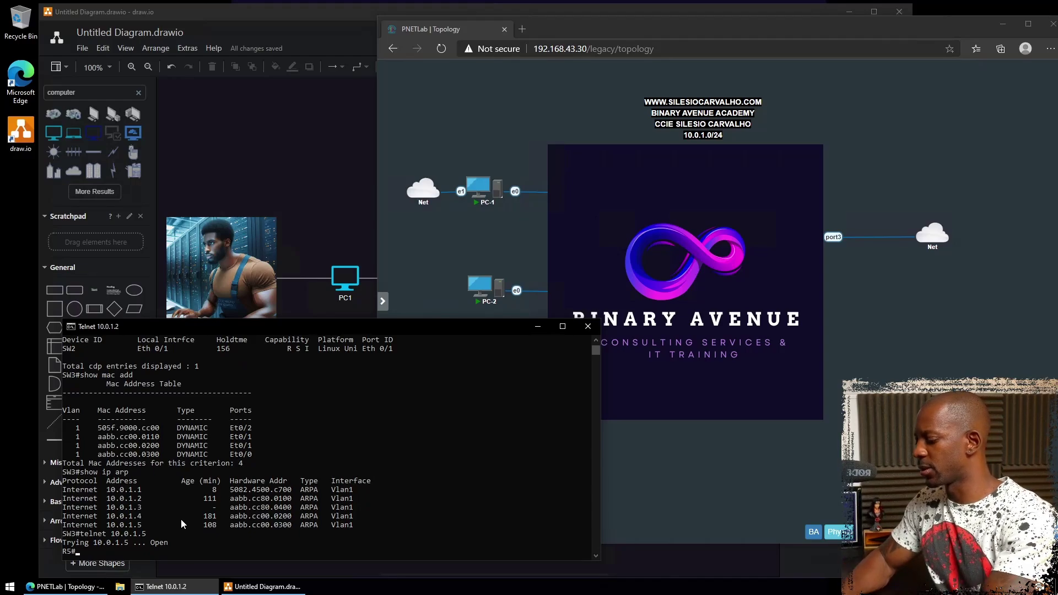
text(sh cdp ne)
key(Return)
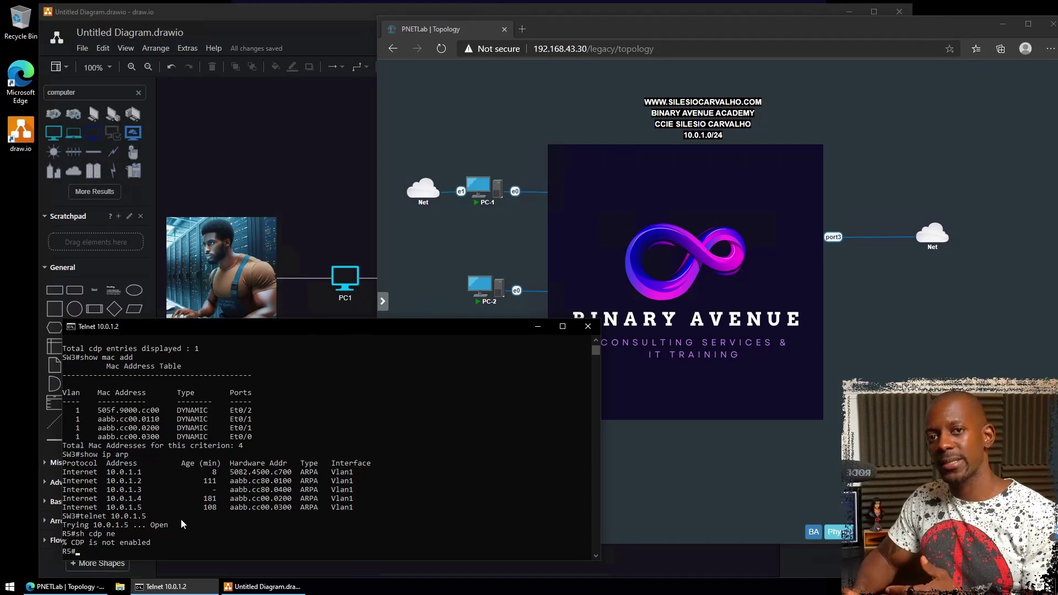
- Enable CDP on R5 with cdp run, rechecking neighbours until SW3 appears on Eth 0/0
text(conf t)
key(Return)
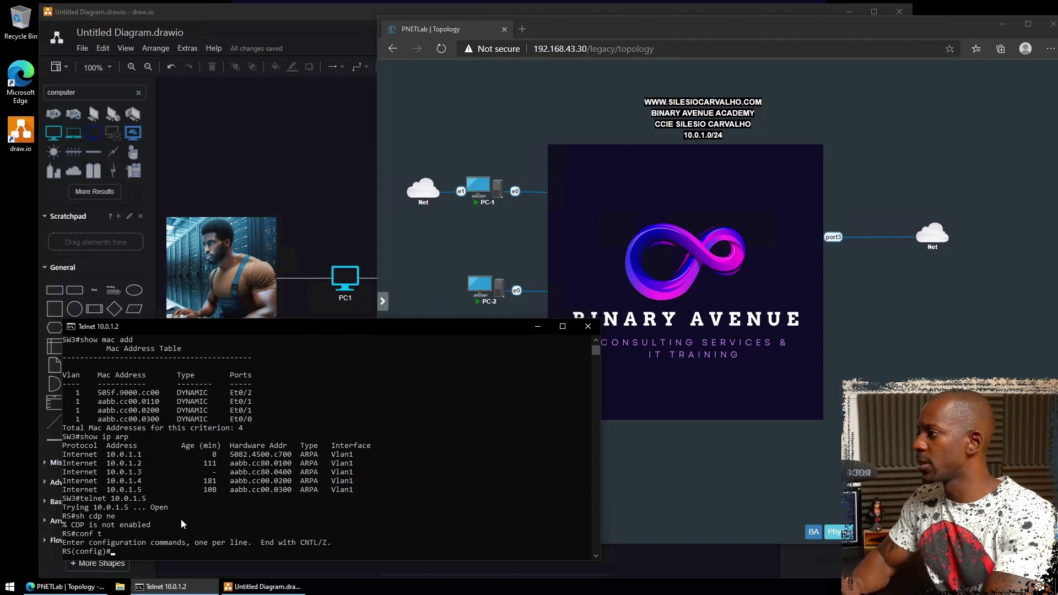
text(cdp run)
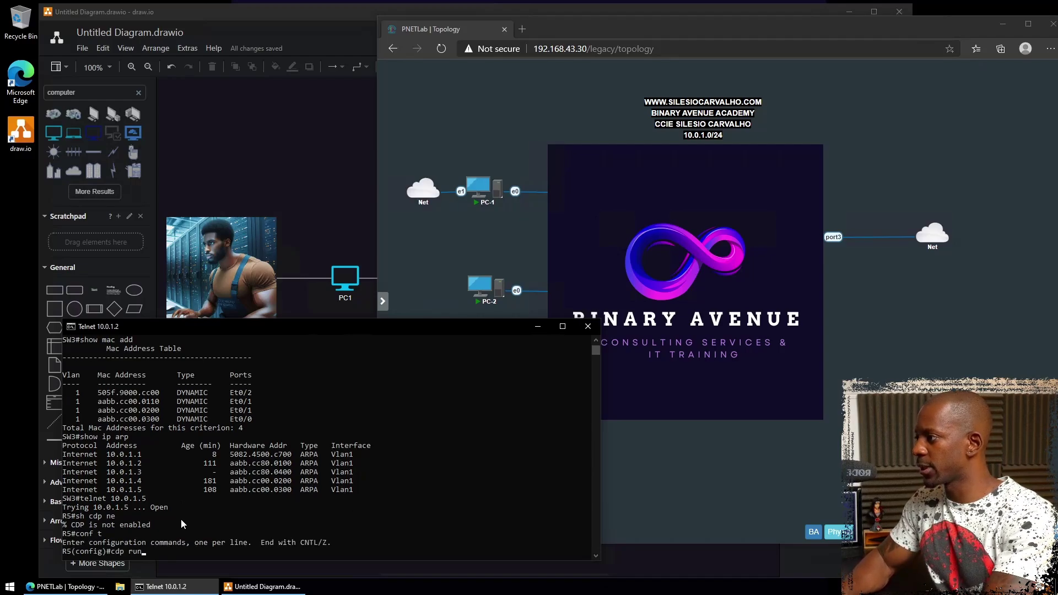
key(Return)
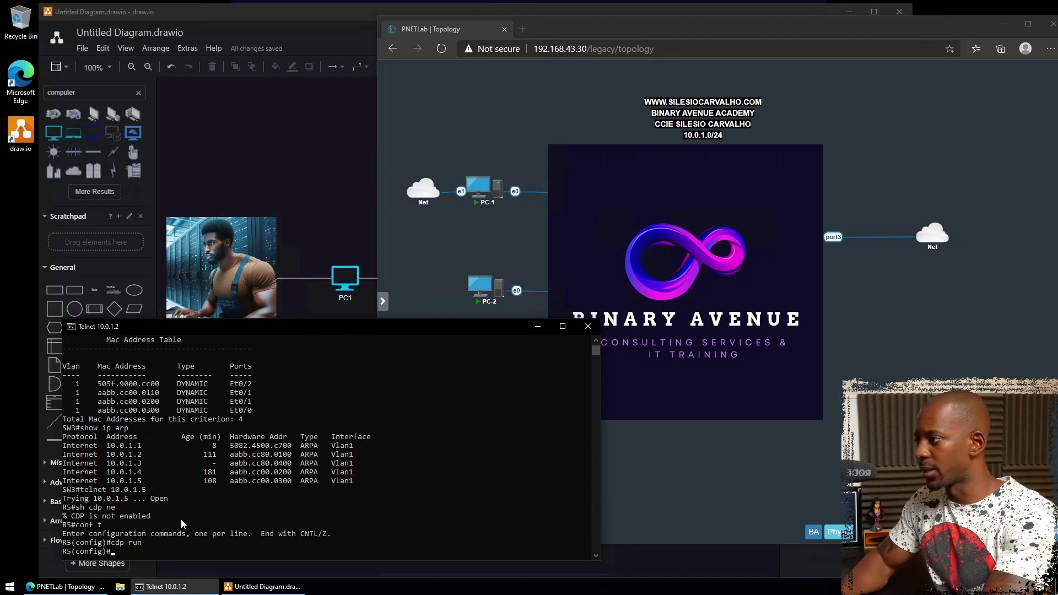
text(end)
key(Return)
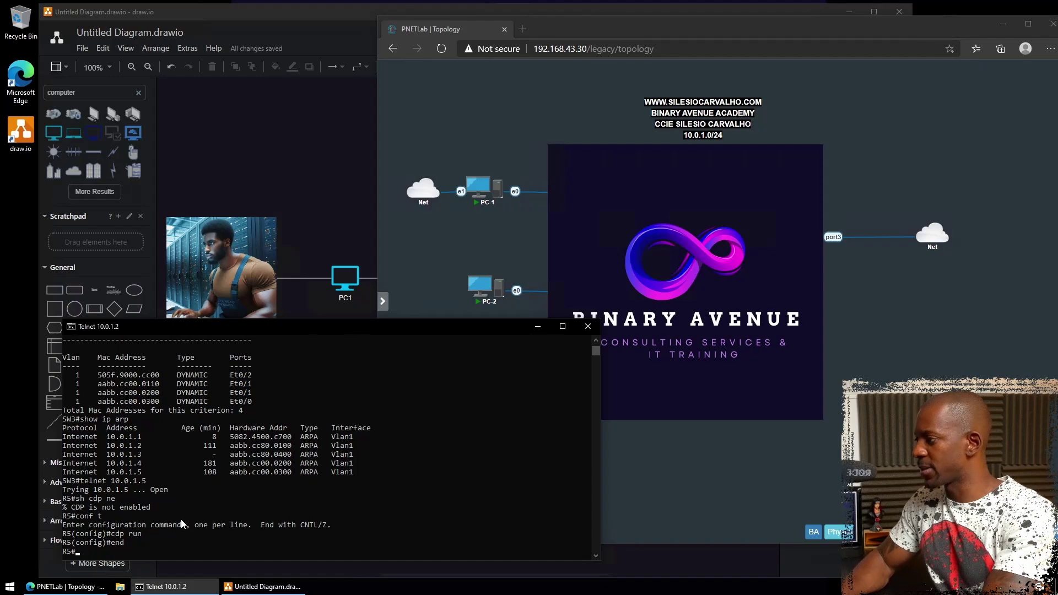
text(show cdp ne)
key(Return)
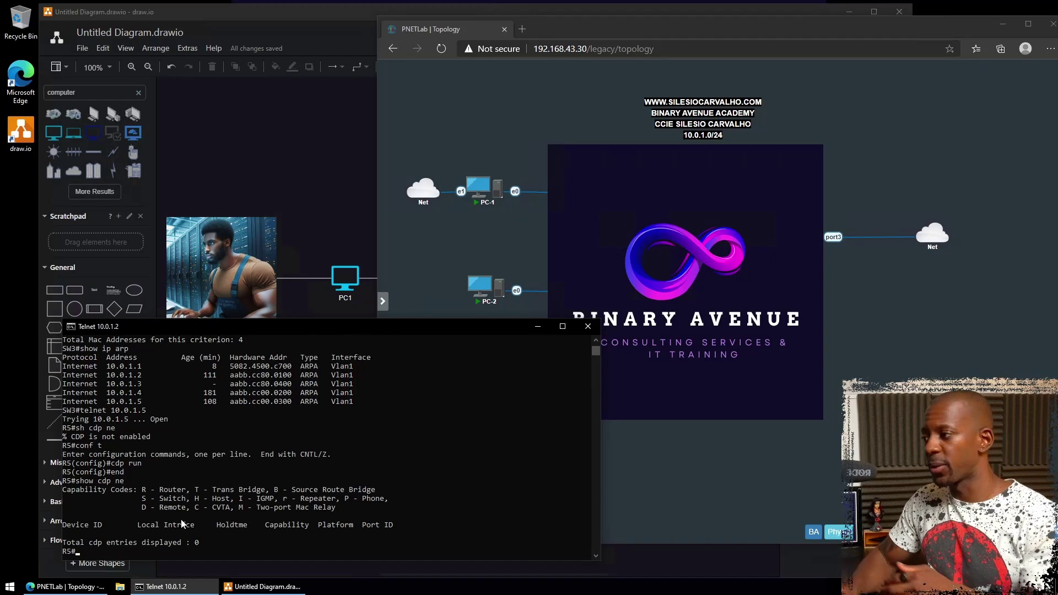
key(Up)
key(Return)
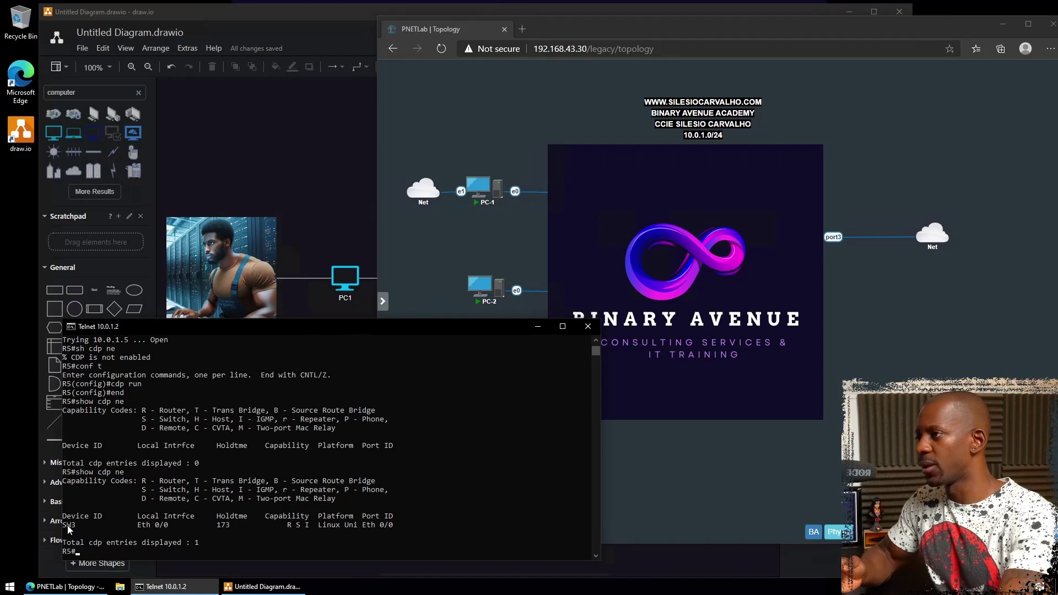
- Add a connected copy of SW3 to its right and label it R5
click(325, 243)
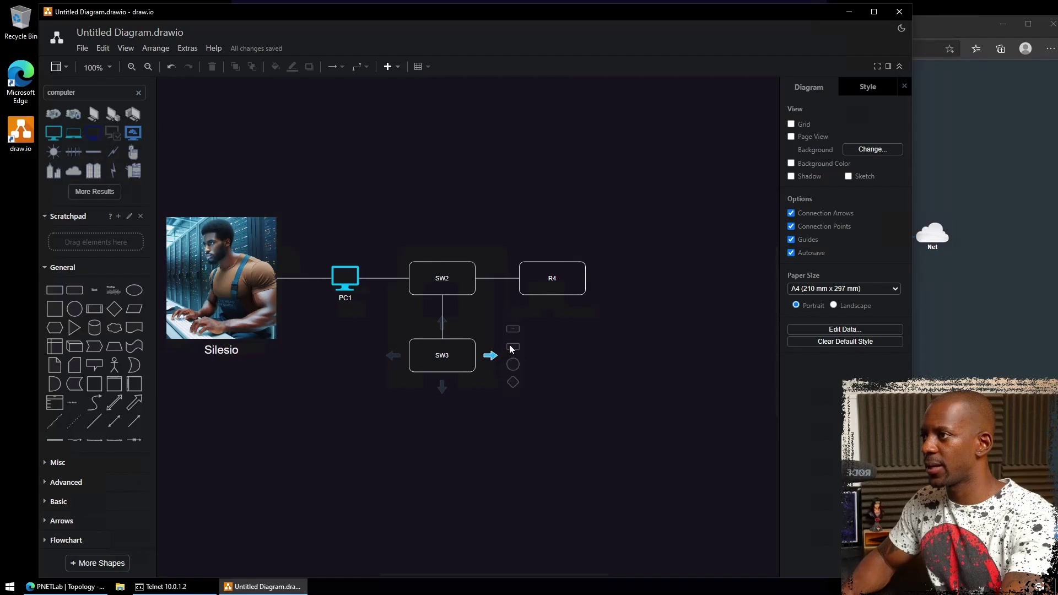
click(511, 347)
double_click(552, 355)
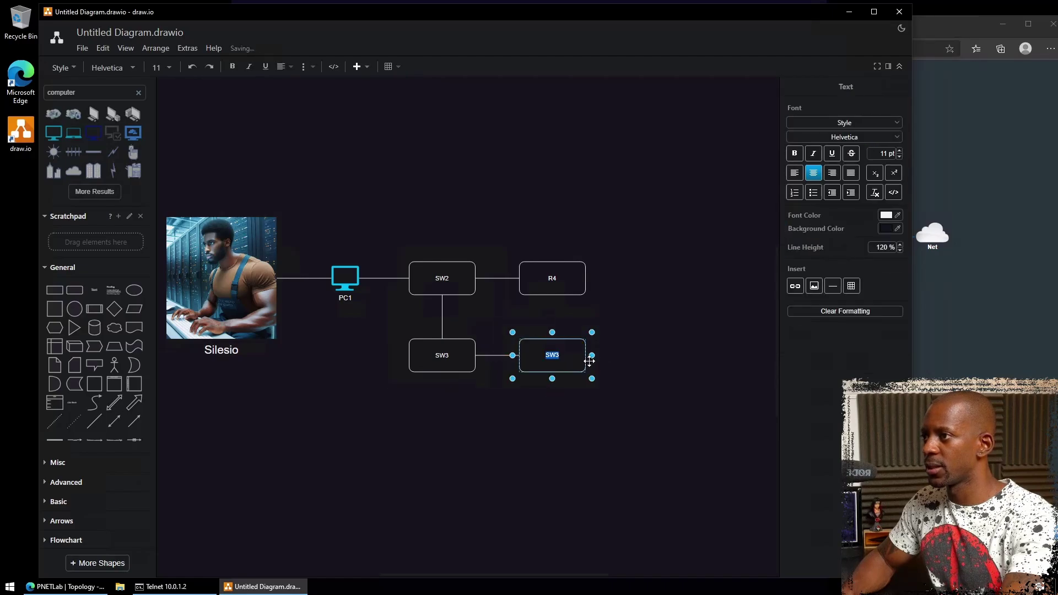
text(R5)
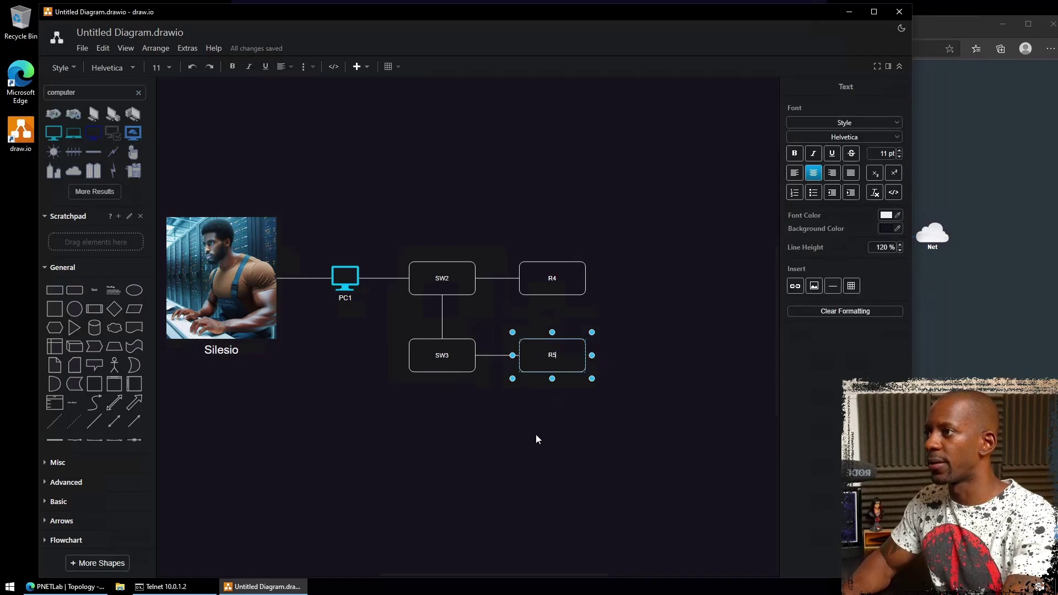
click(525, 438)
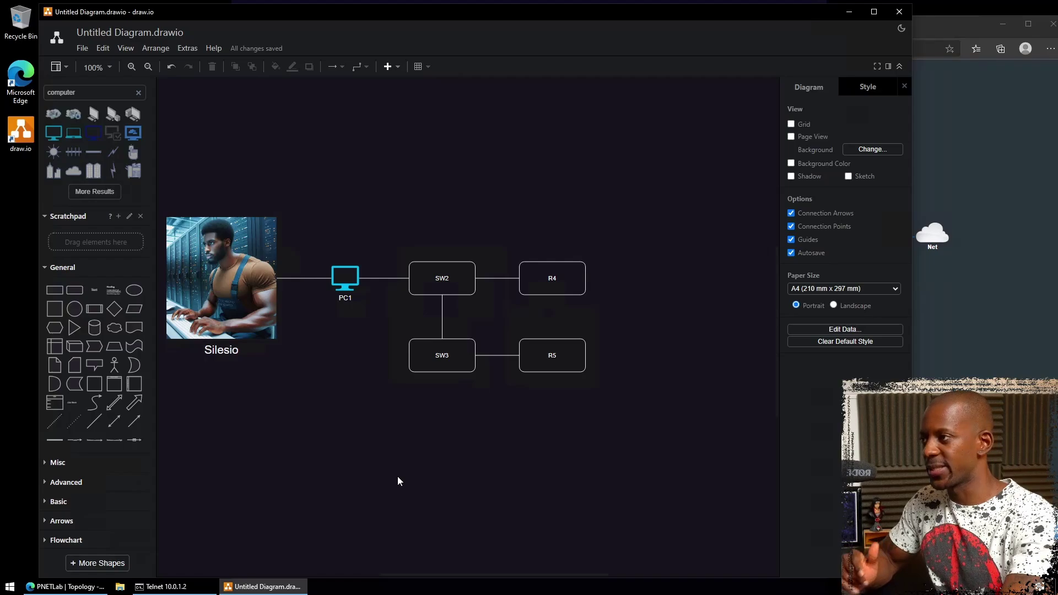
click(166, 587)
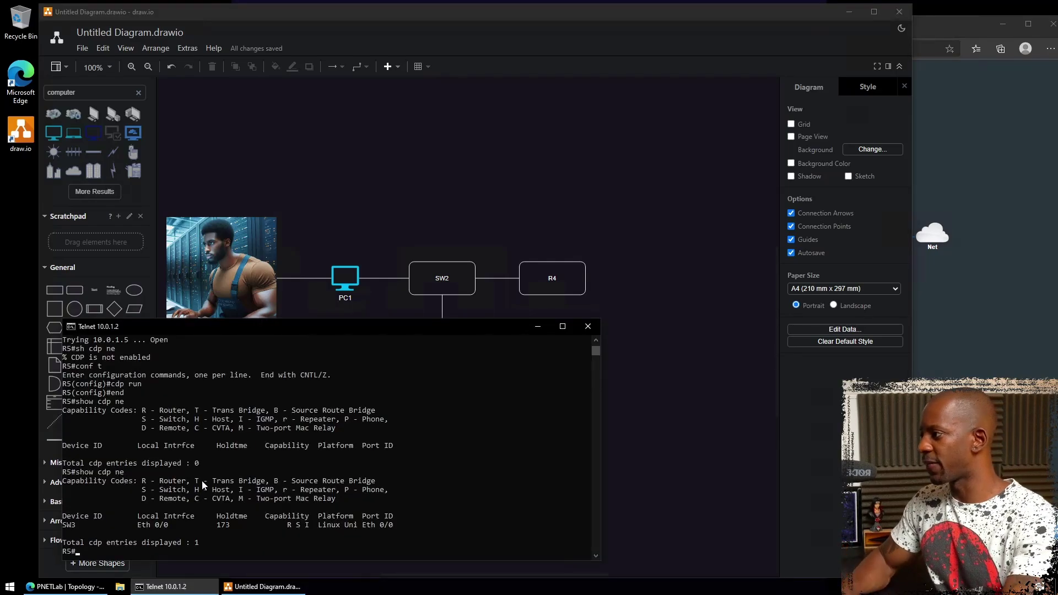
- Rerun R5's CDP neighbour check, then run 'sh lldp nei' to confirm LLDP is off
key(Up)
key(Return)
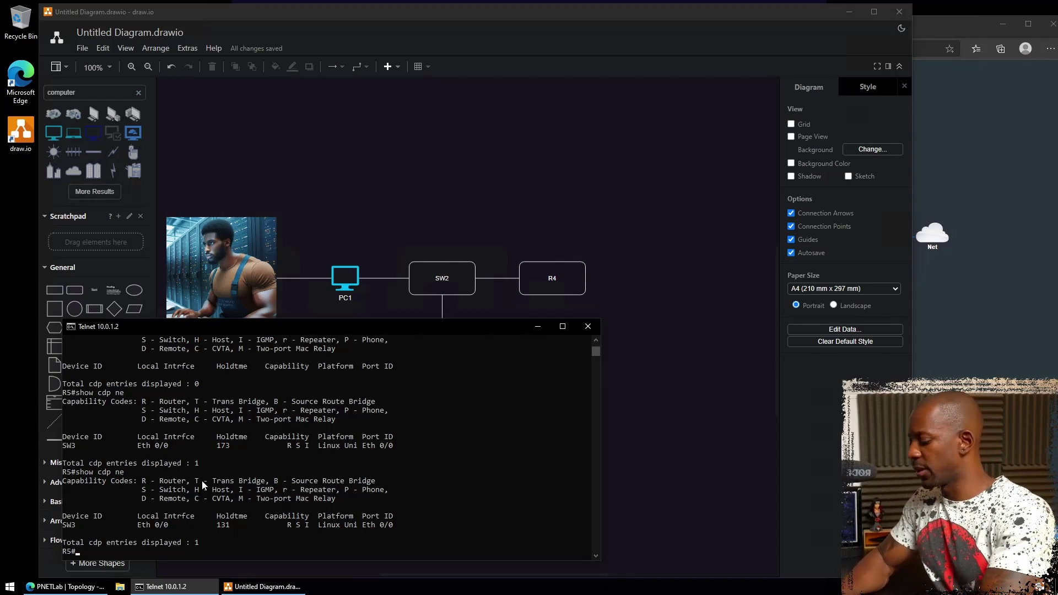
text(sh ll)
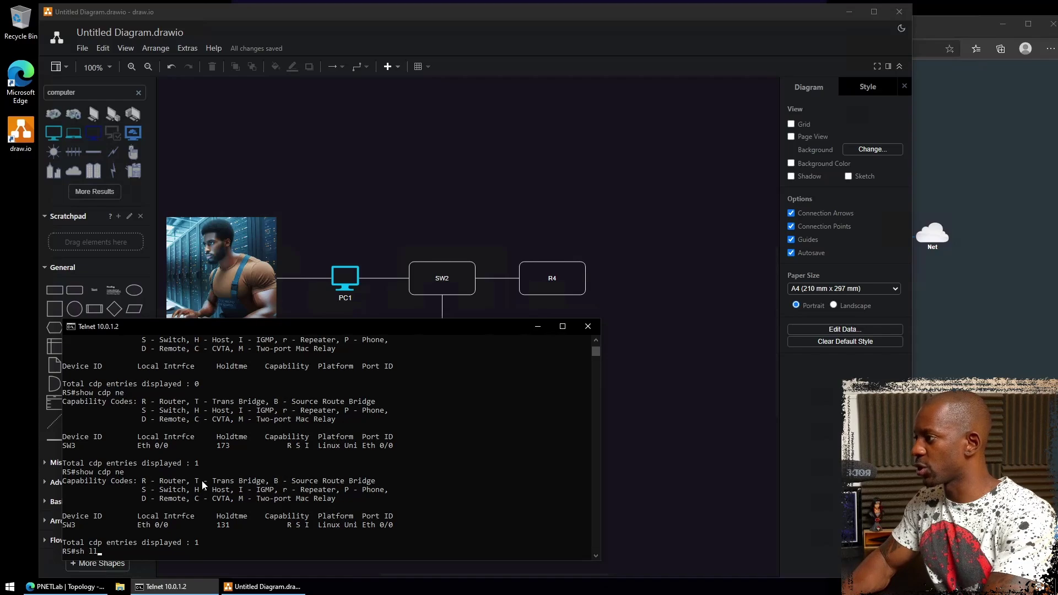
text(dp ne)
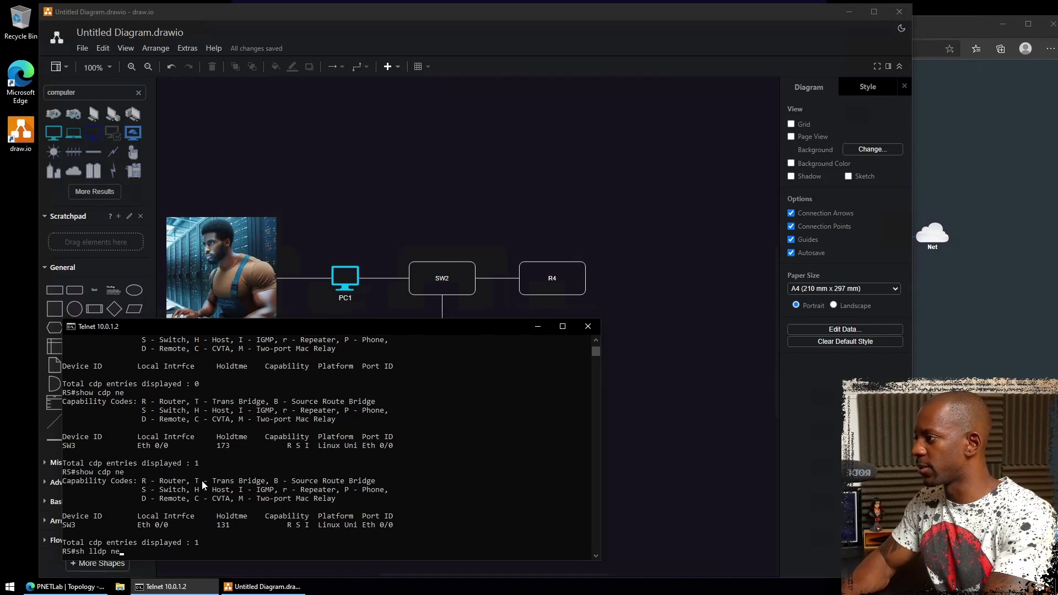
text(i)
key(Return)
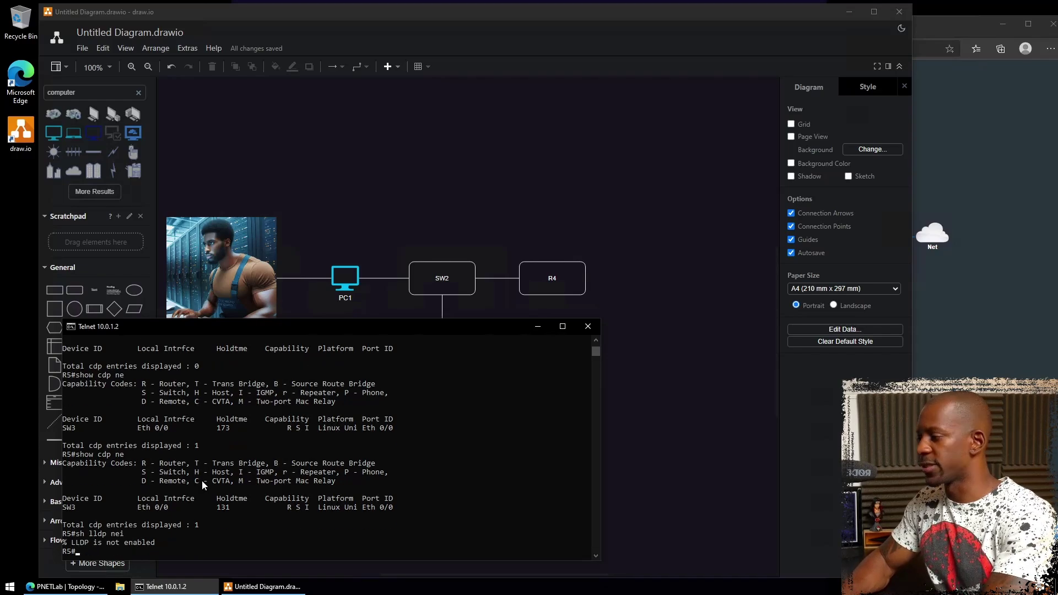
- Enable LLDP globally on R5 with 'conf t', 'lldp run' and 'end'
text(c)
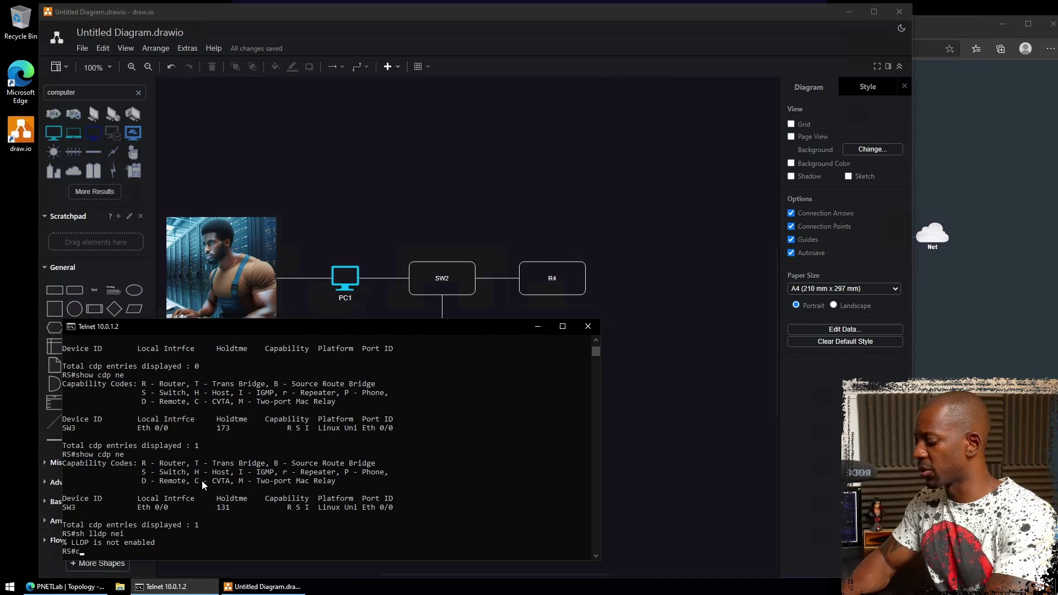
text(onf t)
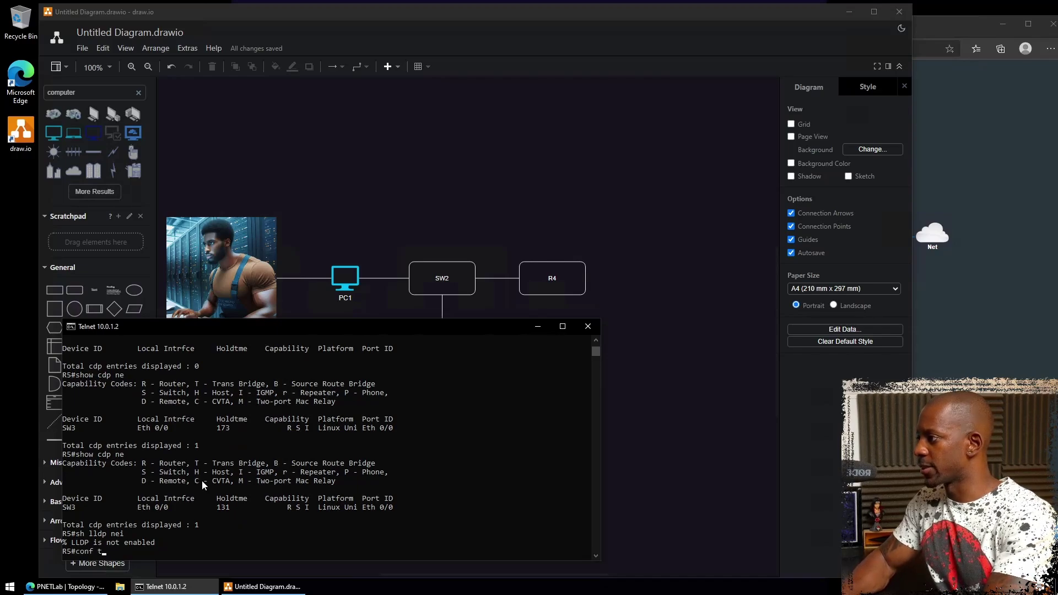
key(Return)
text(lldp run)
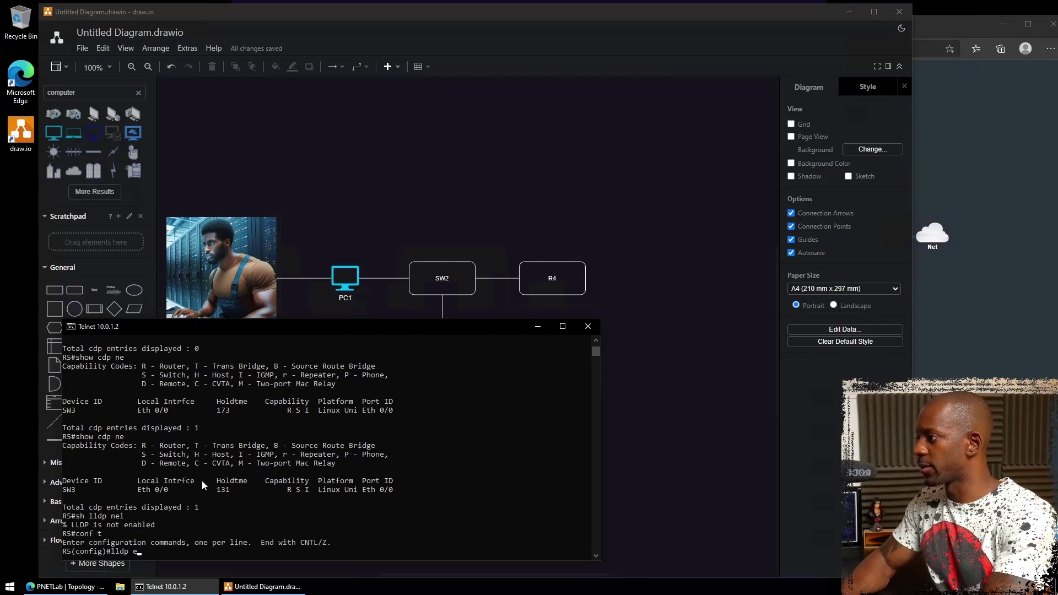
key(Return)
text(end)
key(Return)
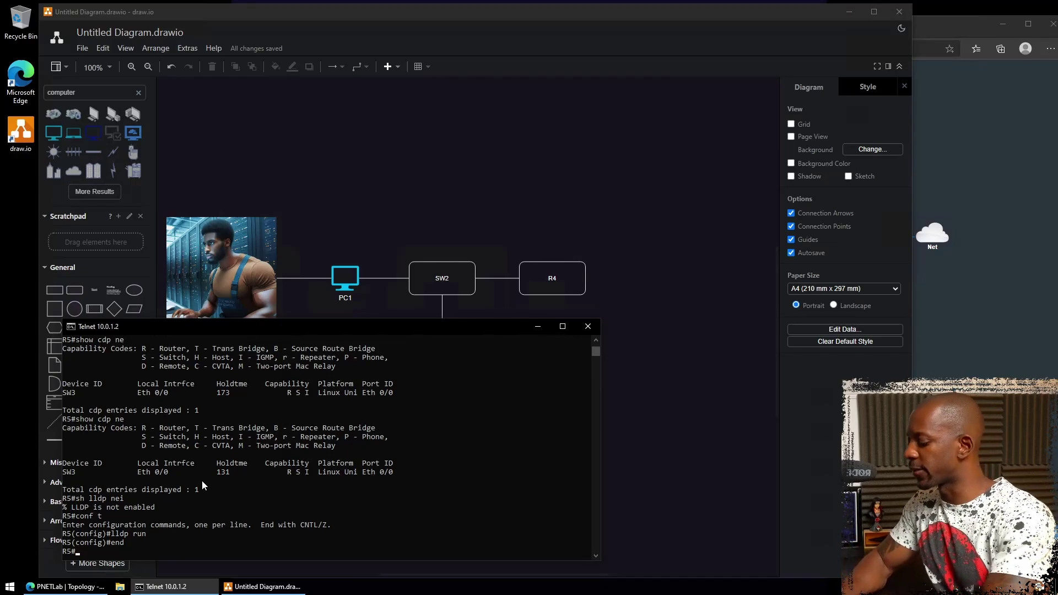
- Telnet from R5 to R4 at 10.0.1.4 and list R4's LLDP neighbors
text(telnet 10.0.1.4)
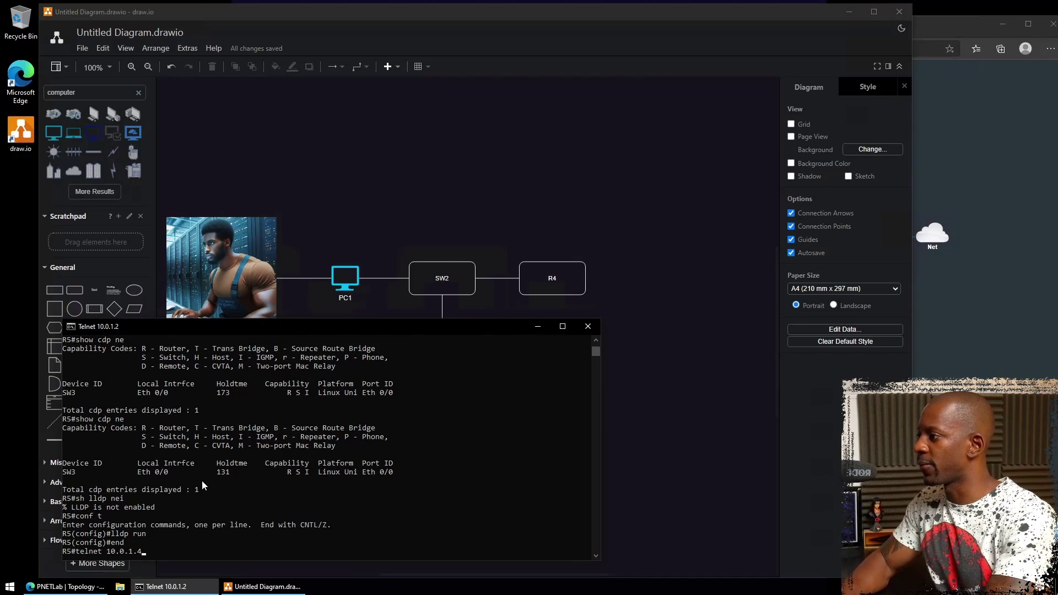
key(Return)
text(sh lldp nei)
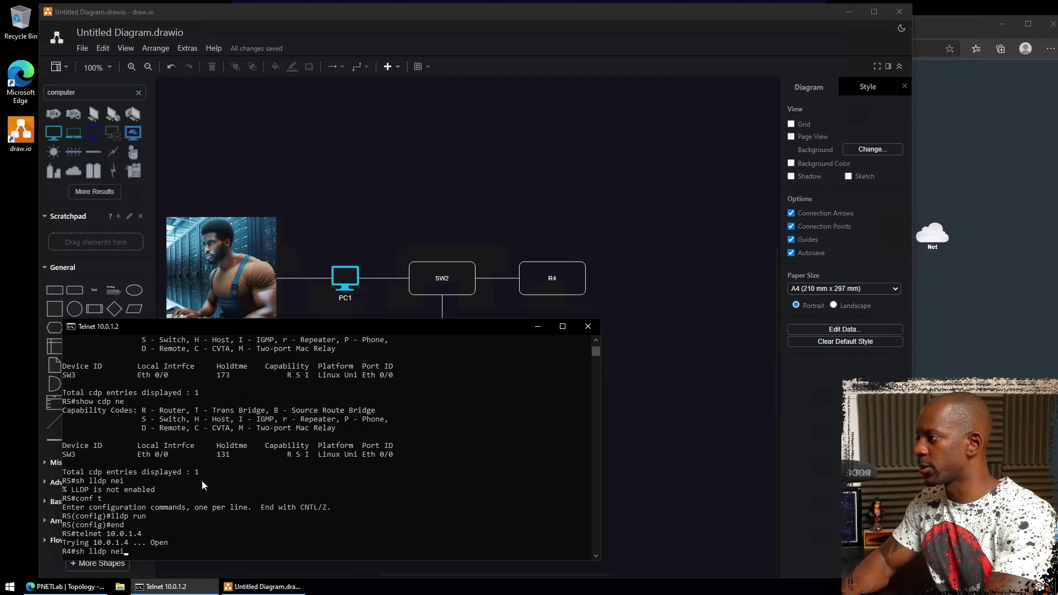
key(Return)
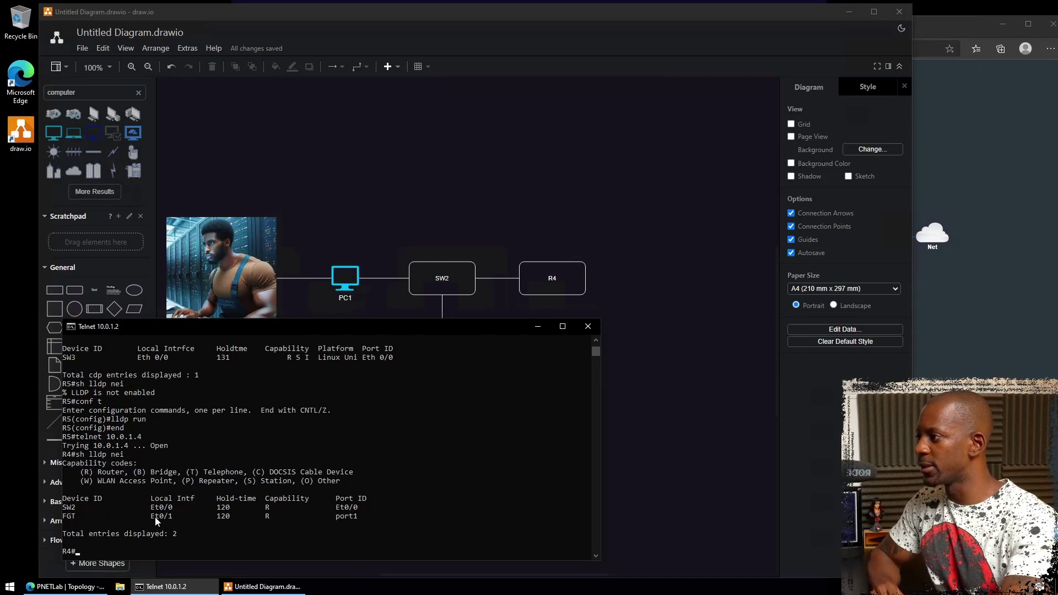
- Highlight the FGT entry: R4 interface Et0/1, router capability and port1
drag(155, 517, 172, 521)
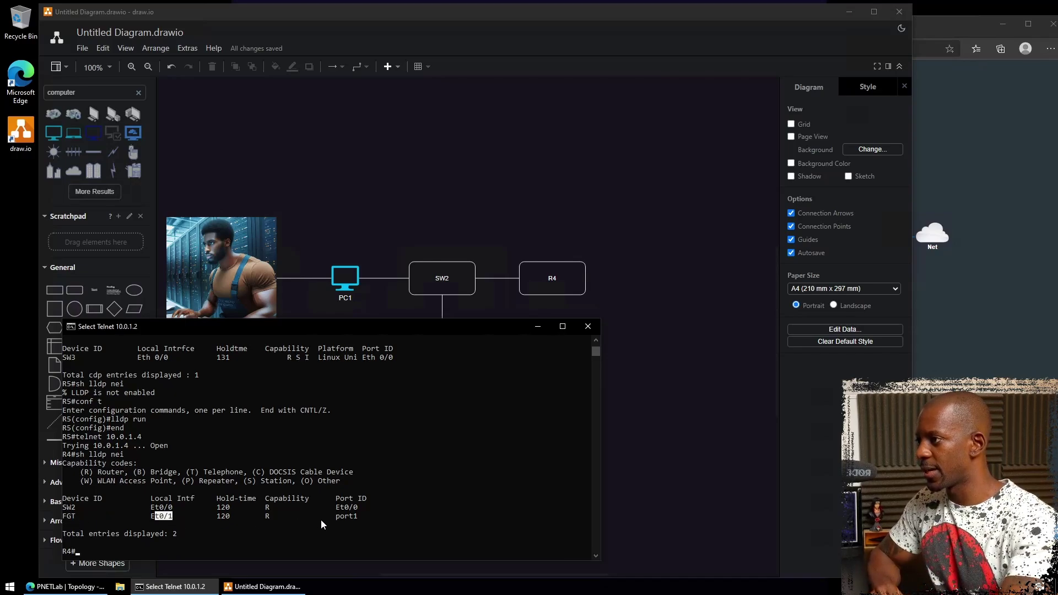
click(264, 516)
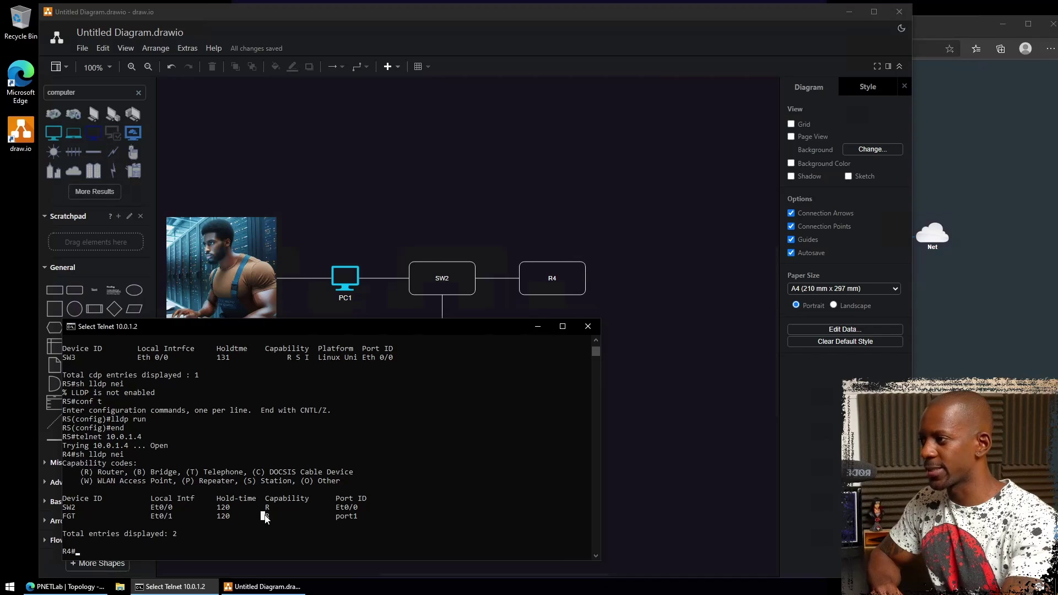
click(337, 517)
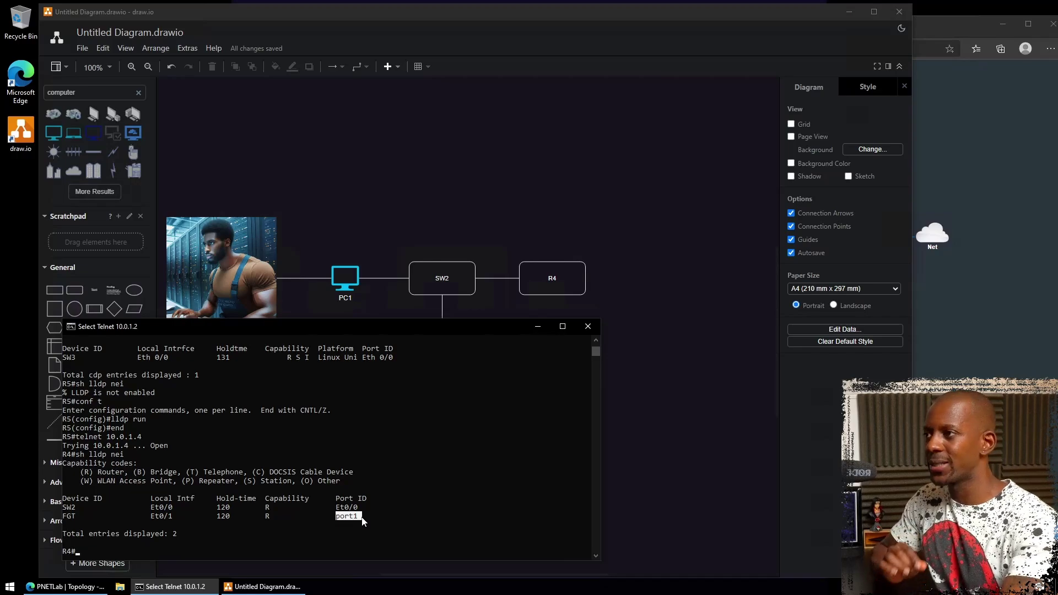
- Add a connected box to the right of R4 and label it FGT
click(560, 282)
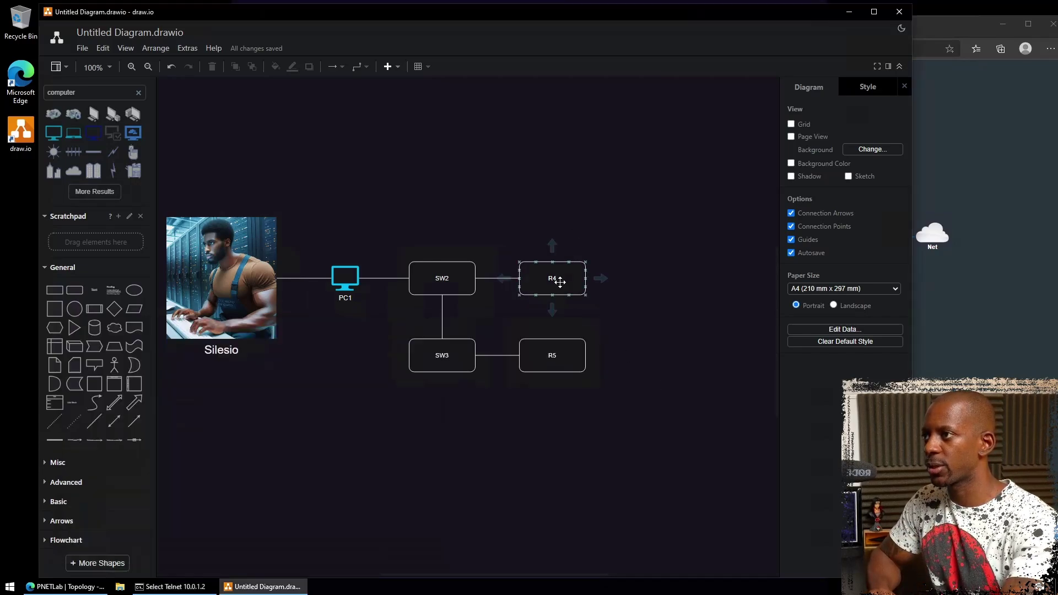
click(560, 283)
mouse_move(605, 278)
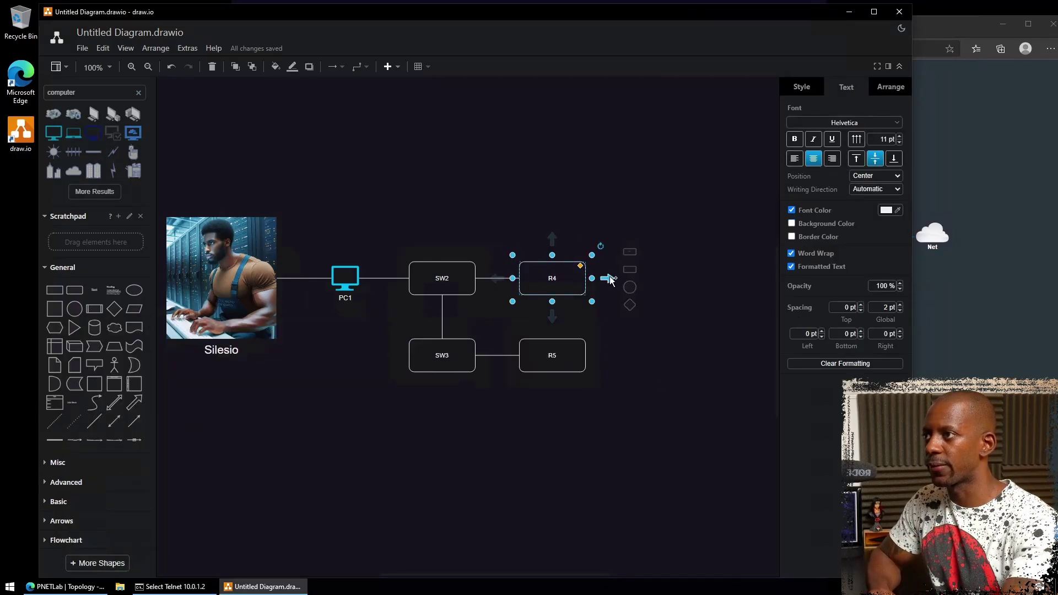
click(632, 255)
double_click(678, 289)
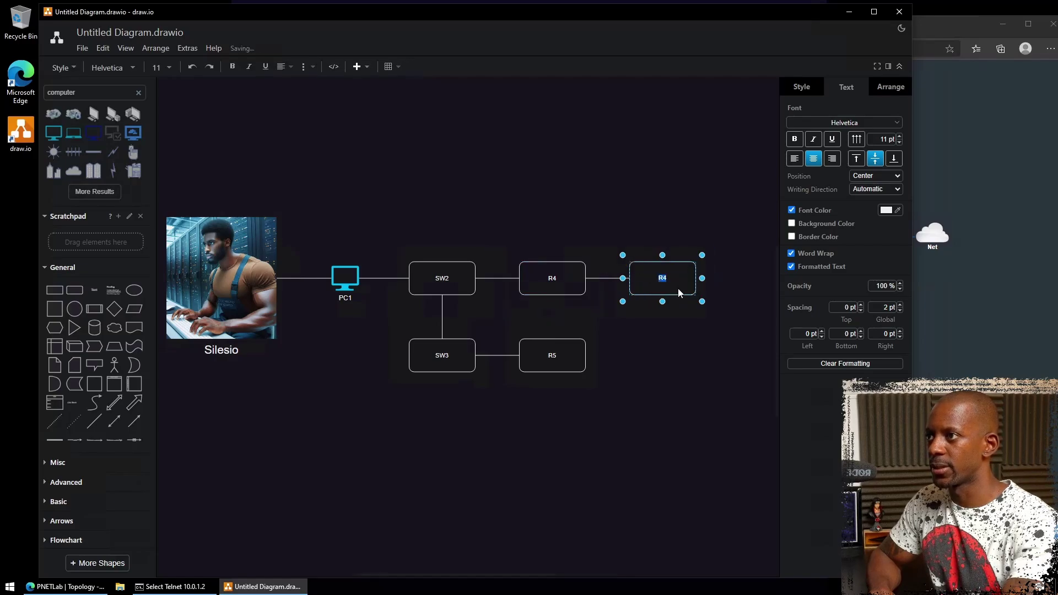
text(FGT)
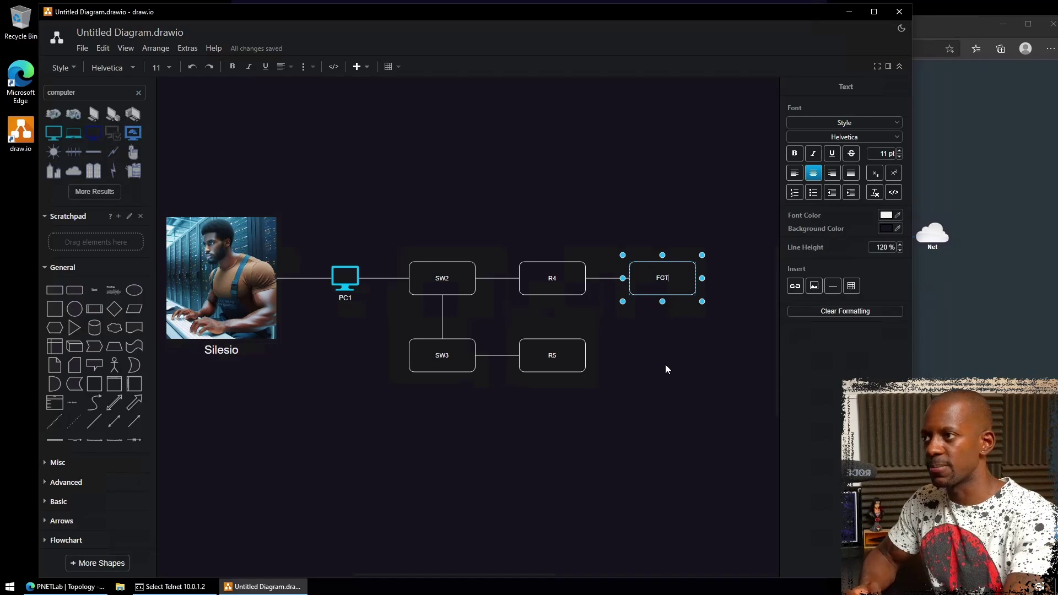
key(Escape)
click(663, 346)
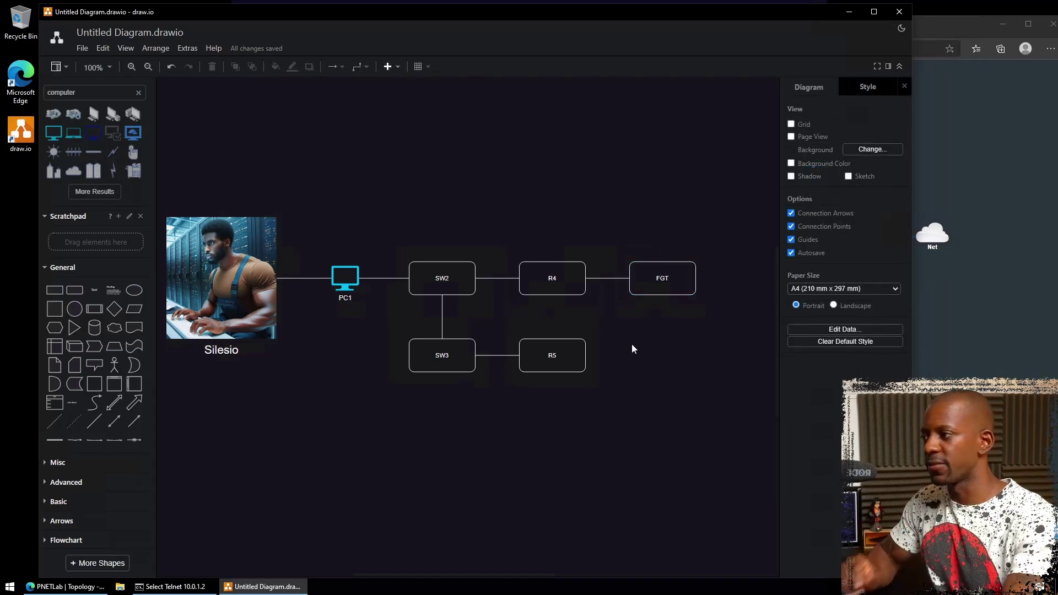
- Page through R4's detailed LLDP neighbor output ('sh lldp nei de') to read the FGT entry
click(171, 587)
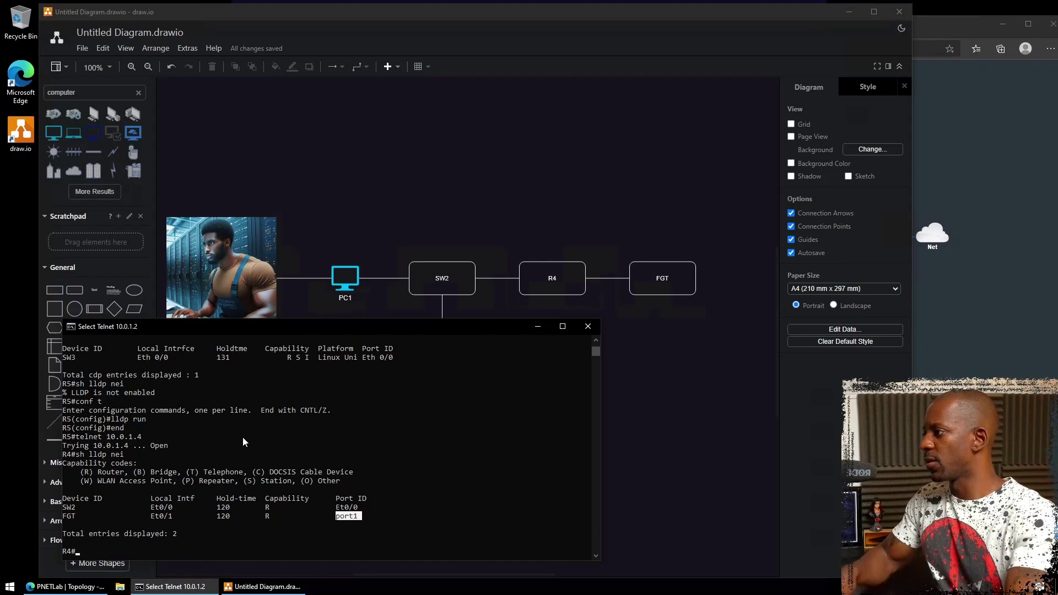
text(sh lldp nei de)
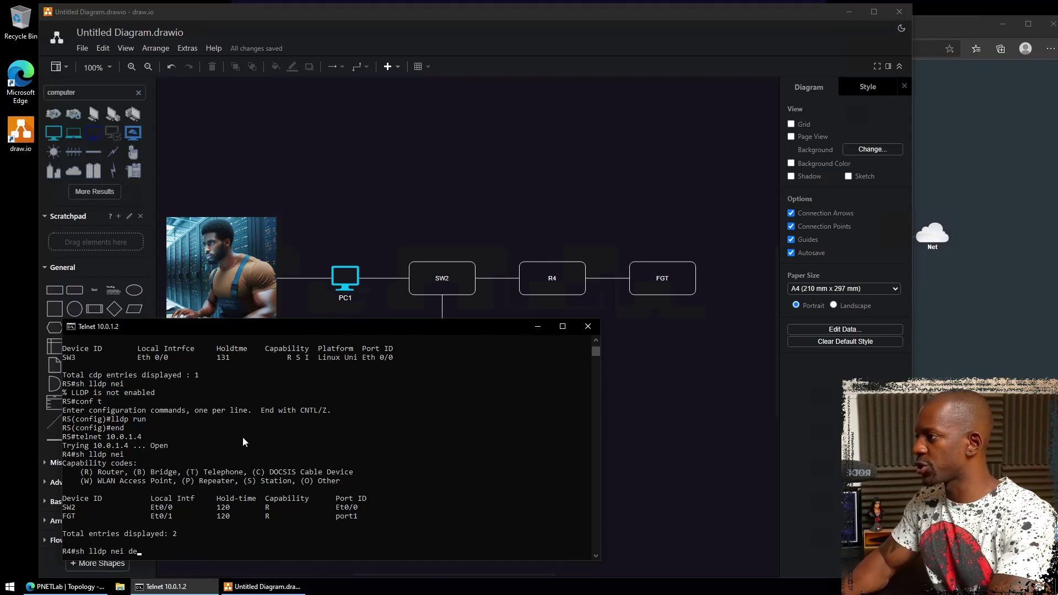
key(Return)
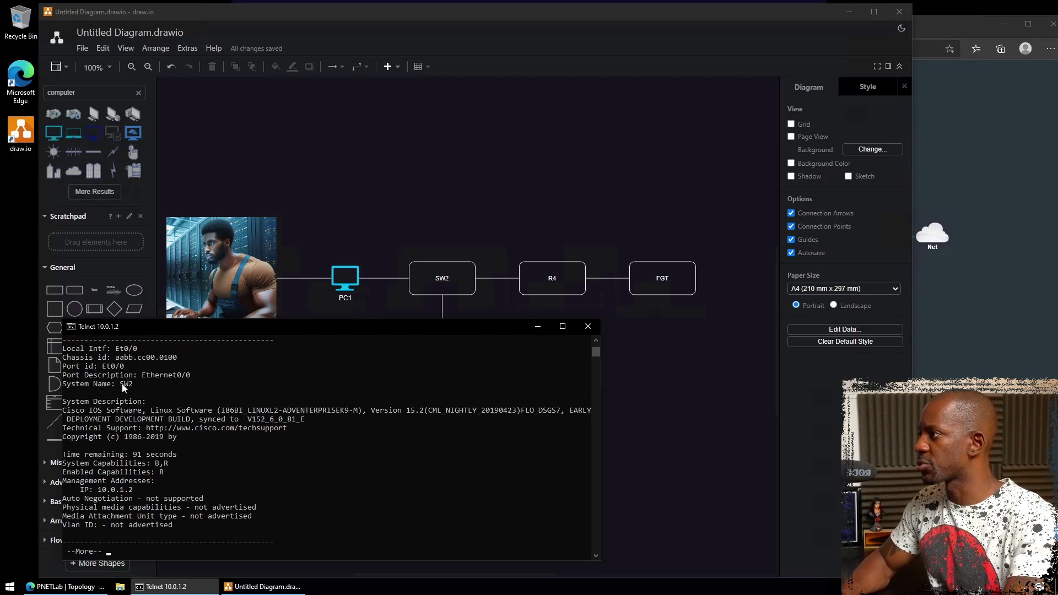
key(Return)
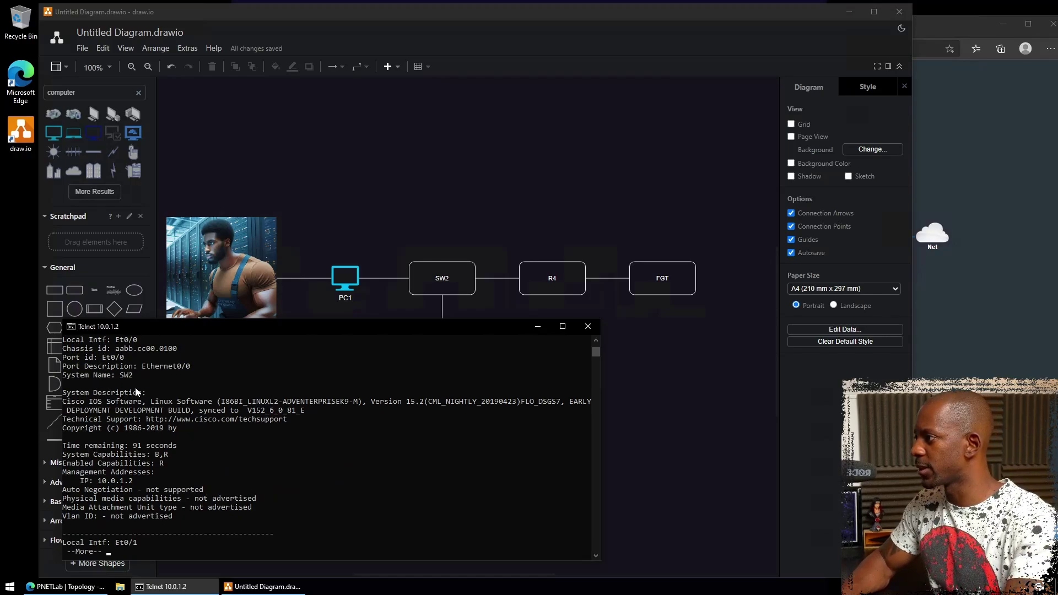
key(Return)
key(Return)
key(Return)
key(Return)
key(Return)
key(Return)
key(Return)
key(Return)
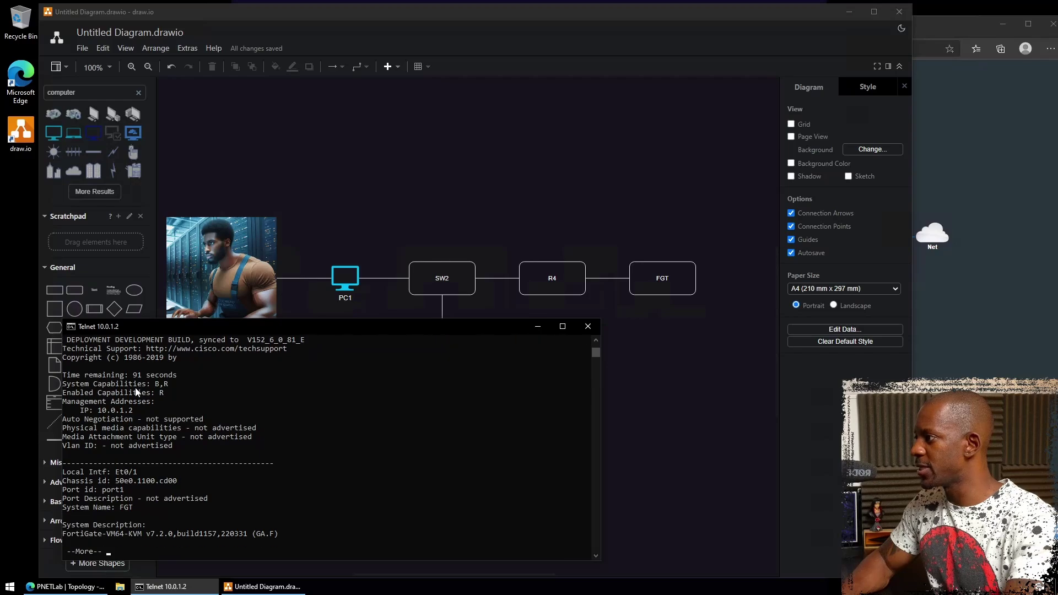
key(Return)
key(Return)
key(Return)
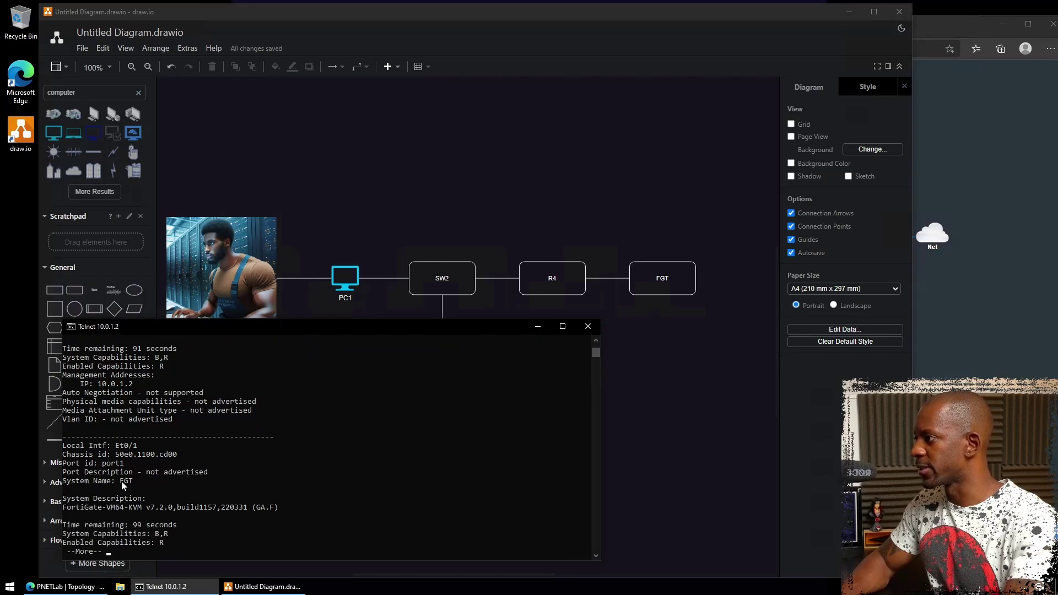
key(Return)
key(Return)
key(Return)
key(Return)
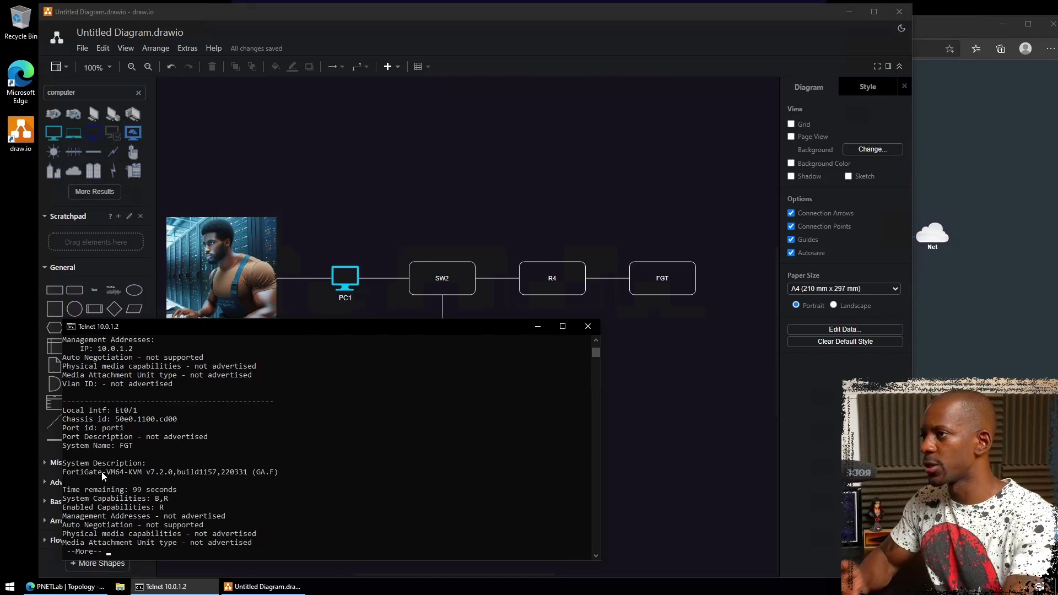
click(556, 280)
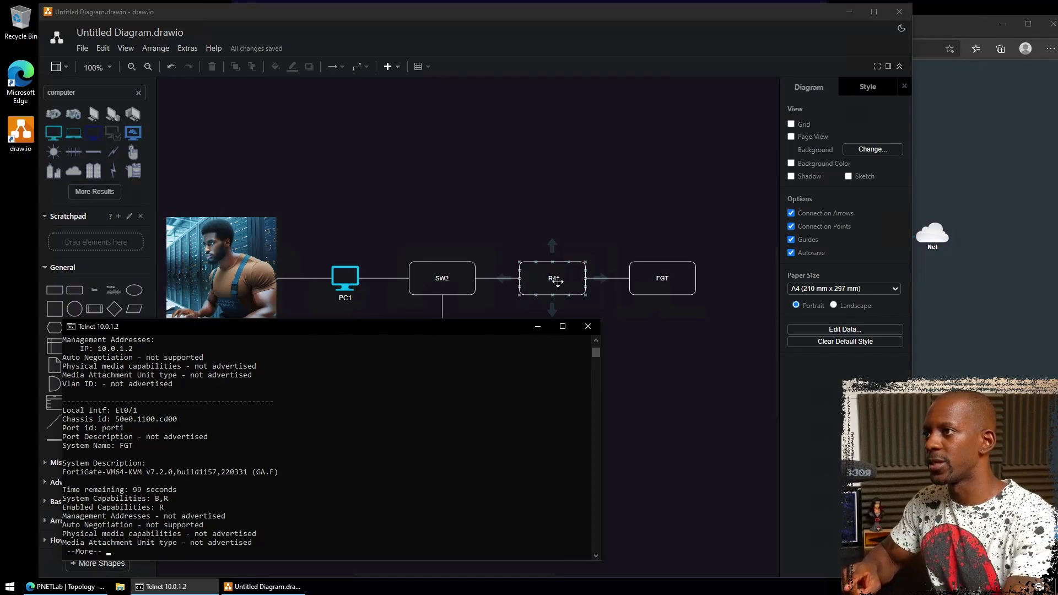
click(667, 282)
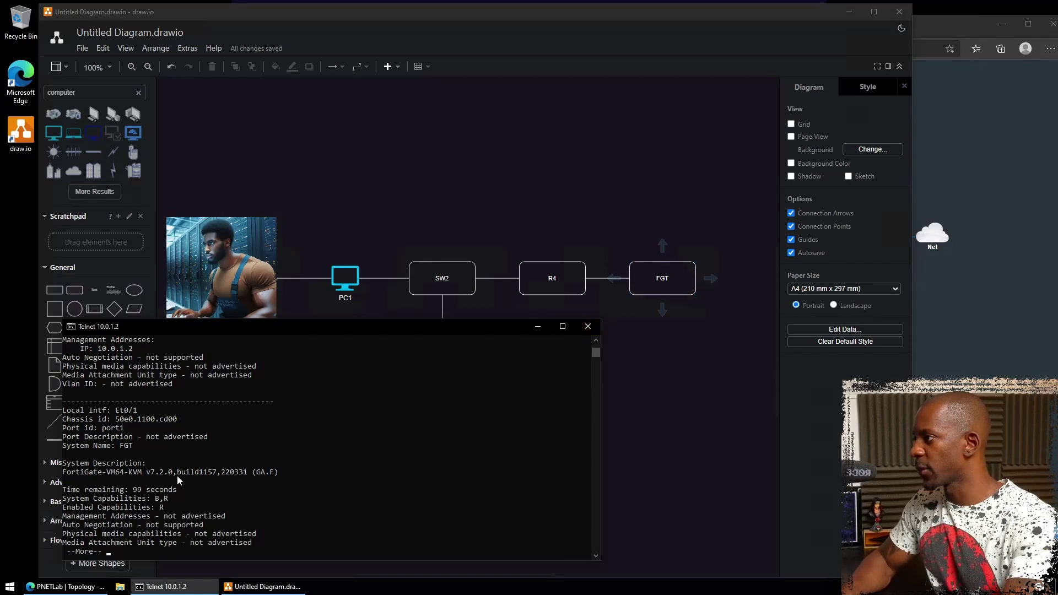
key(Return)
key(Return)
key(Return)
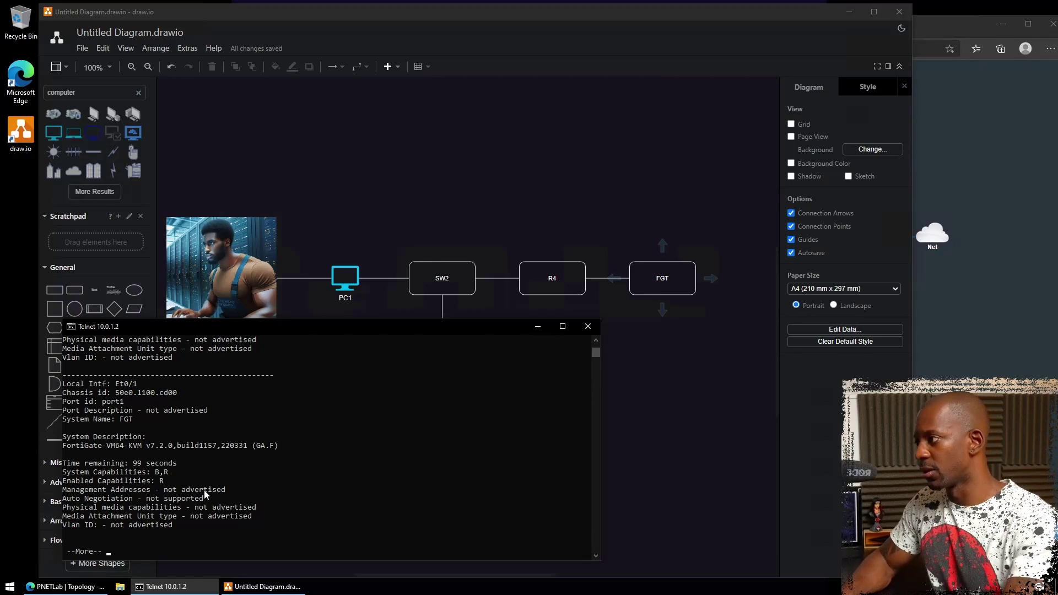
key(space)
key(Return)
key(Return)
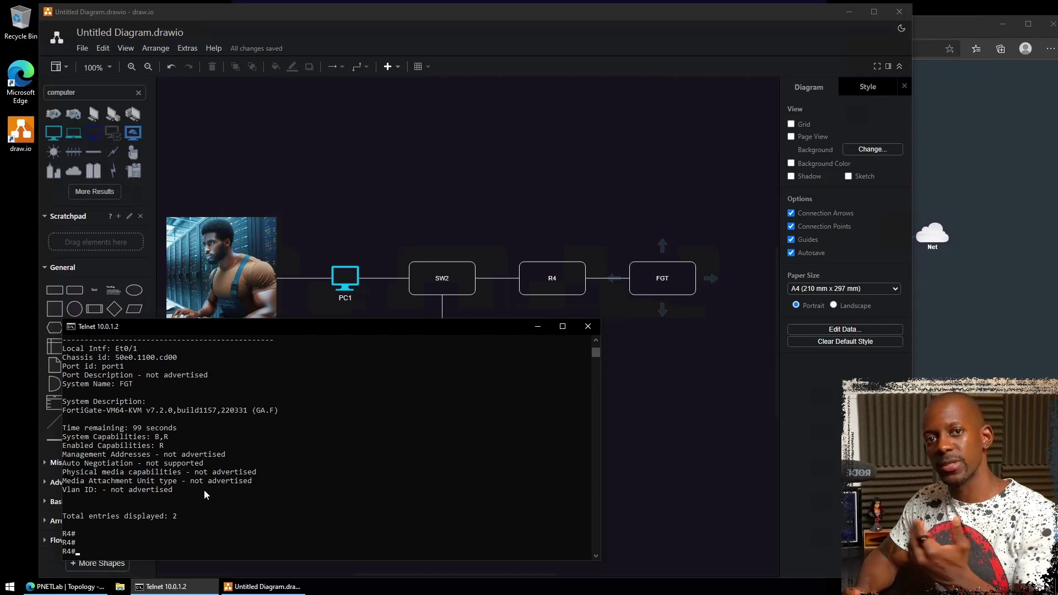
- Exit R4 back to R5 and list R5's LLDP neighbors, showing only SW3 on Et0/0
text(exi)
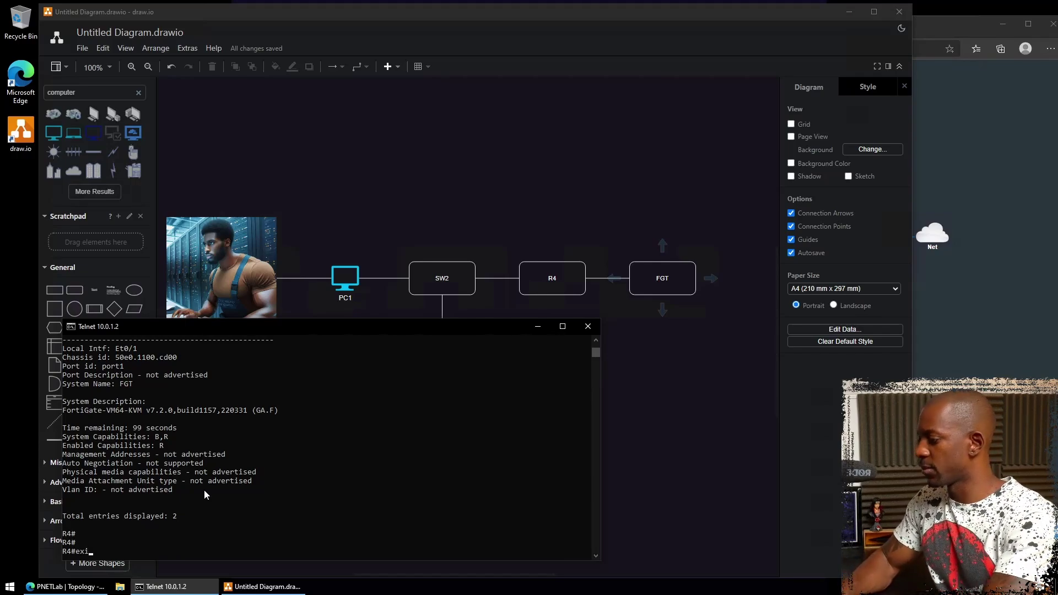
text(t)
key(Return)
text(sh )
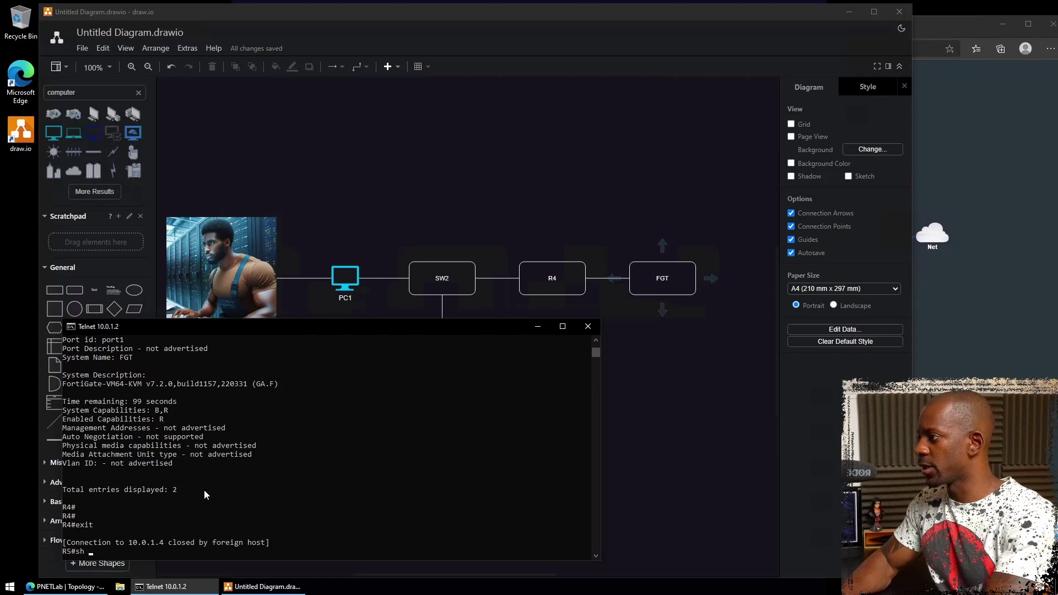
text(lldp)
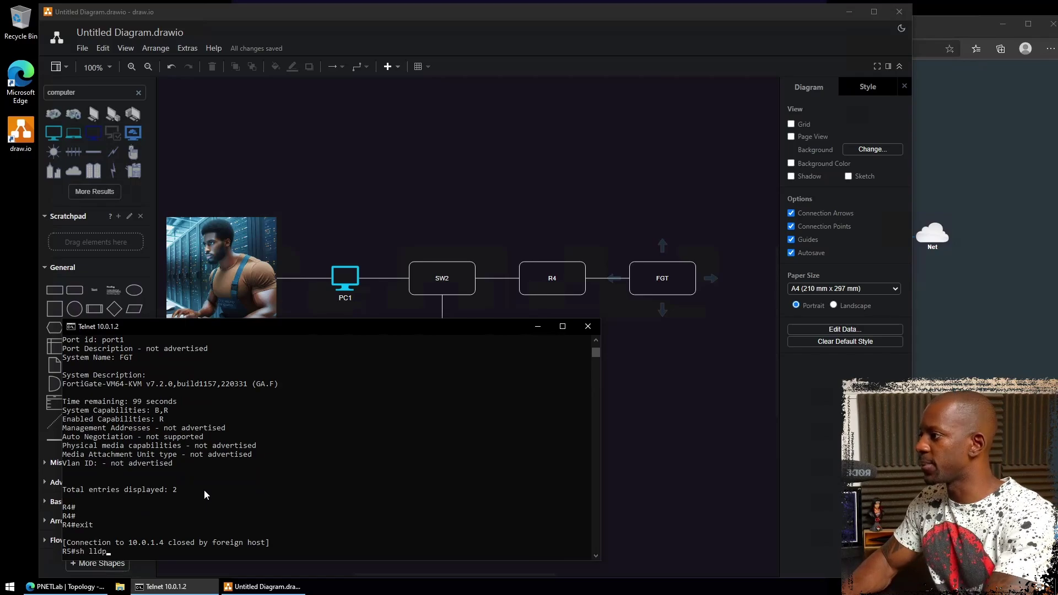
text( ne)
key(Return)
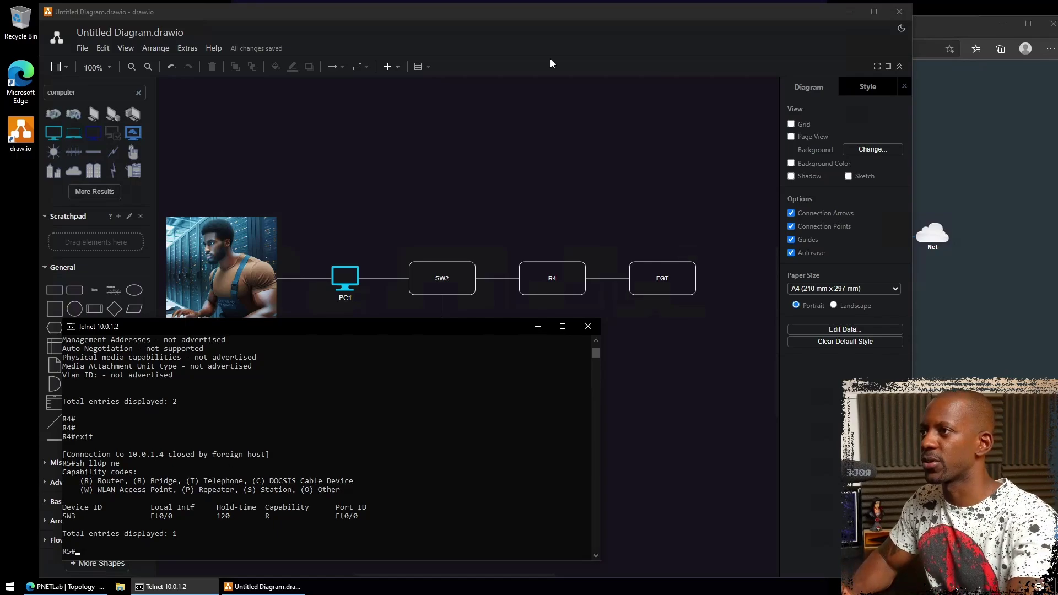
click(530, 146)
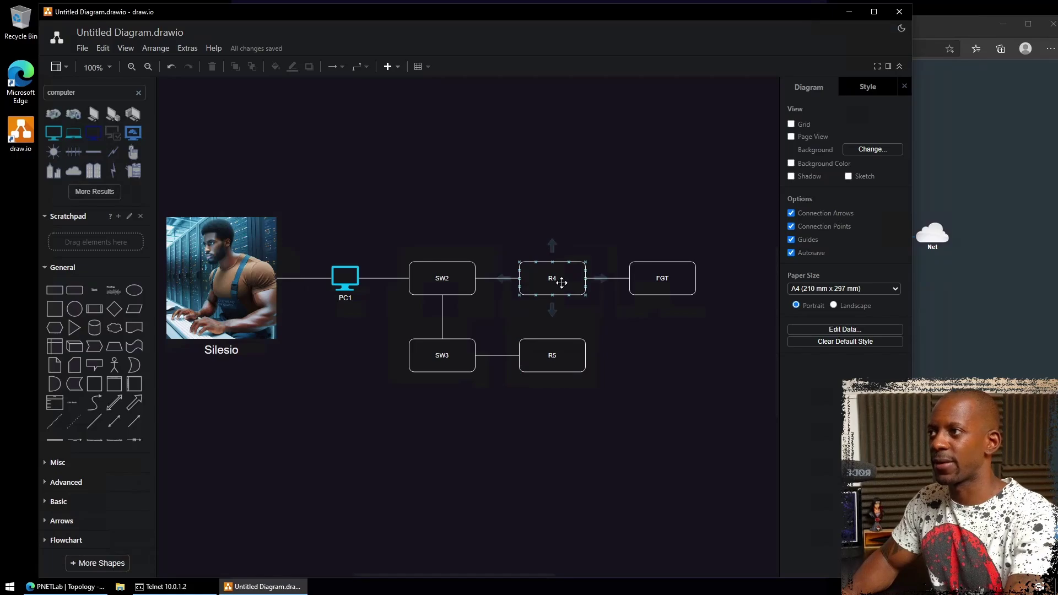
- Select the FGT and R5 boxes to review them in the diagram
click(654, 286)
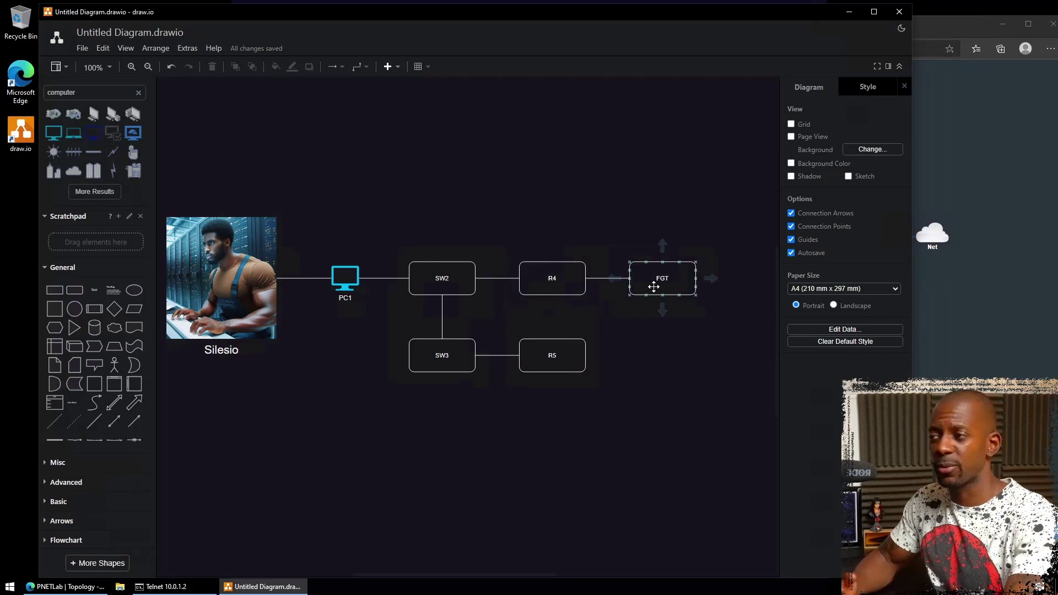
click(544, 357)
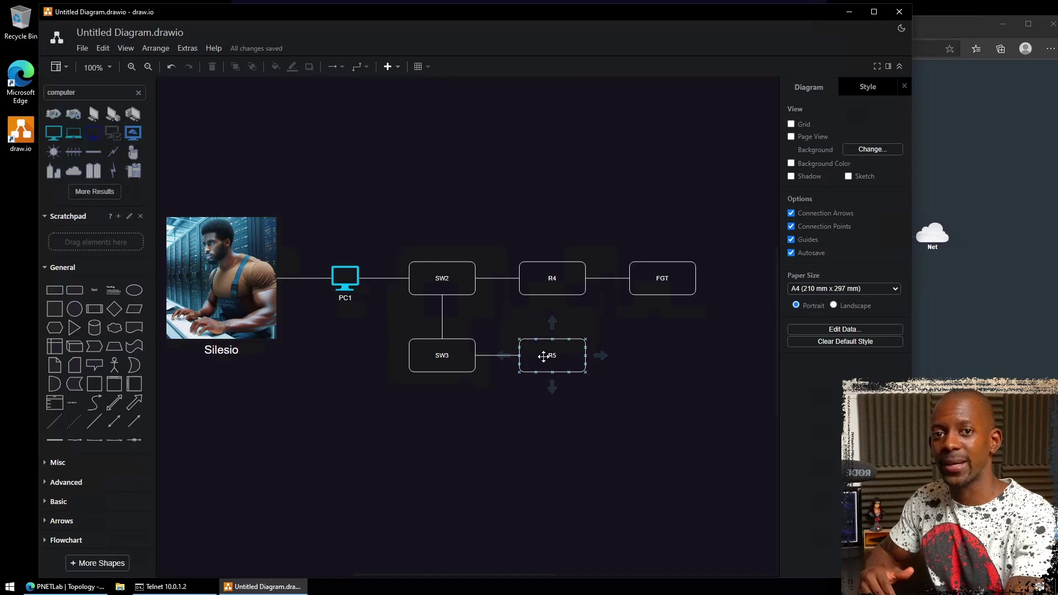
- Open the 192.168.43.7 FortiGate login page in a new tab and sign in with the admin credentials
click(950, 330)
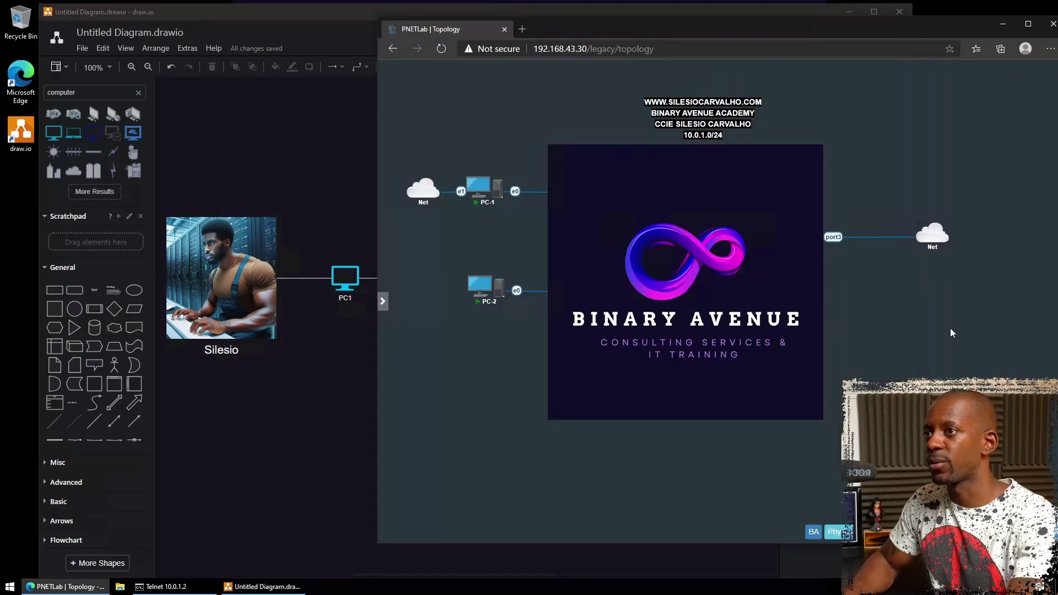
click(522, 28)
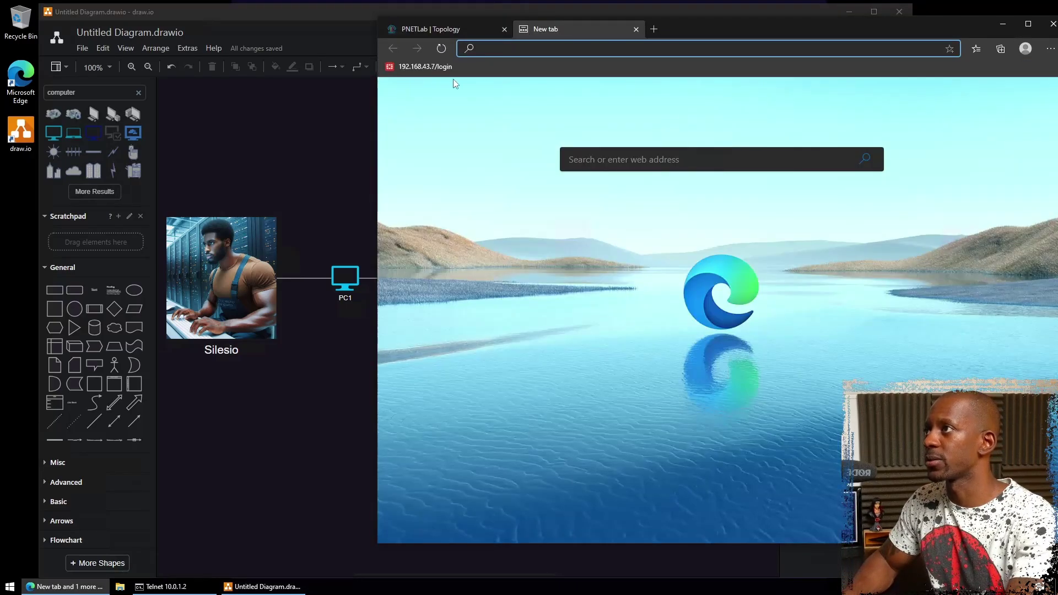
click(436, 66)
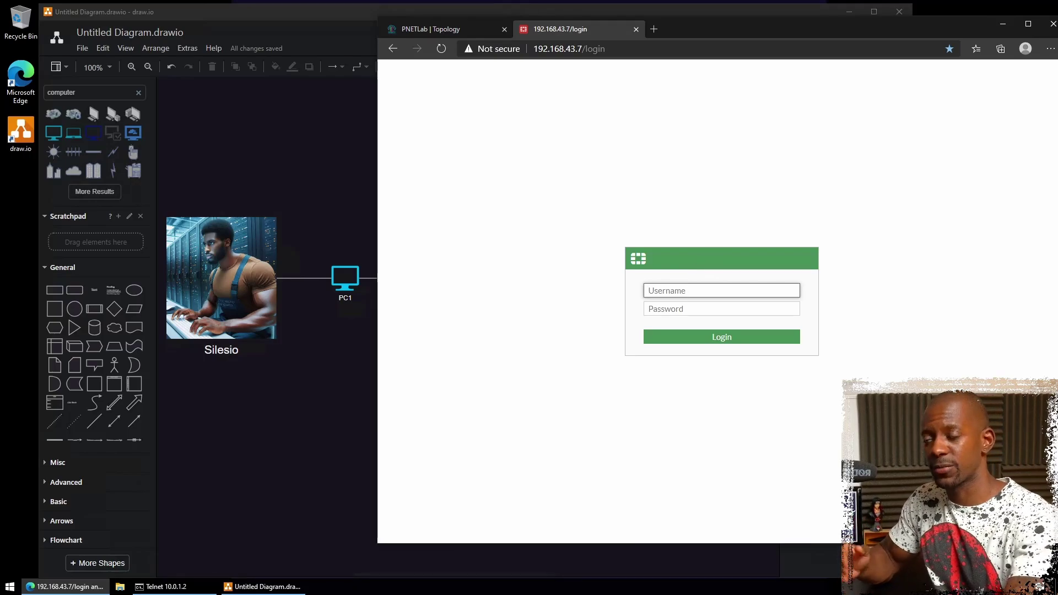
text(admin)
key(Tab)
text(admin)
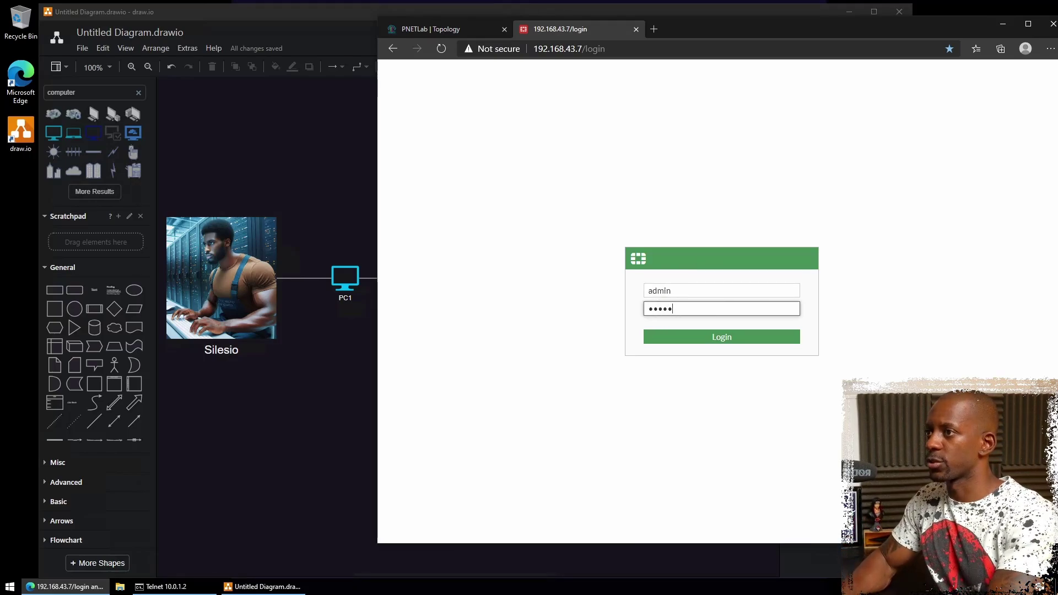
key(Return)
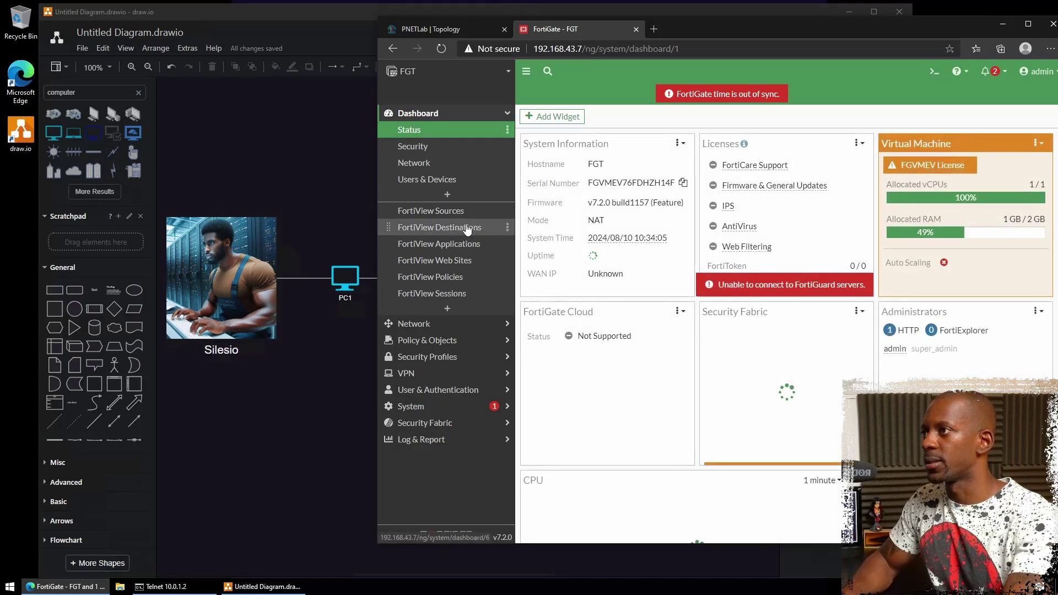
- Open port1 under Network > Interfaces to confirm LLDP is already enabled, leaving it unchanged
click(424, 328)
click(428, 147)
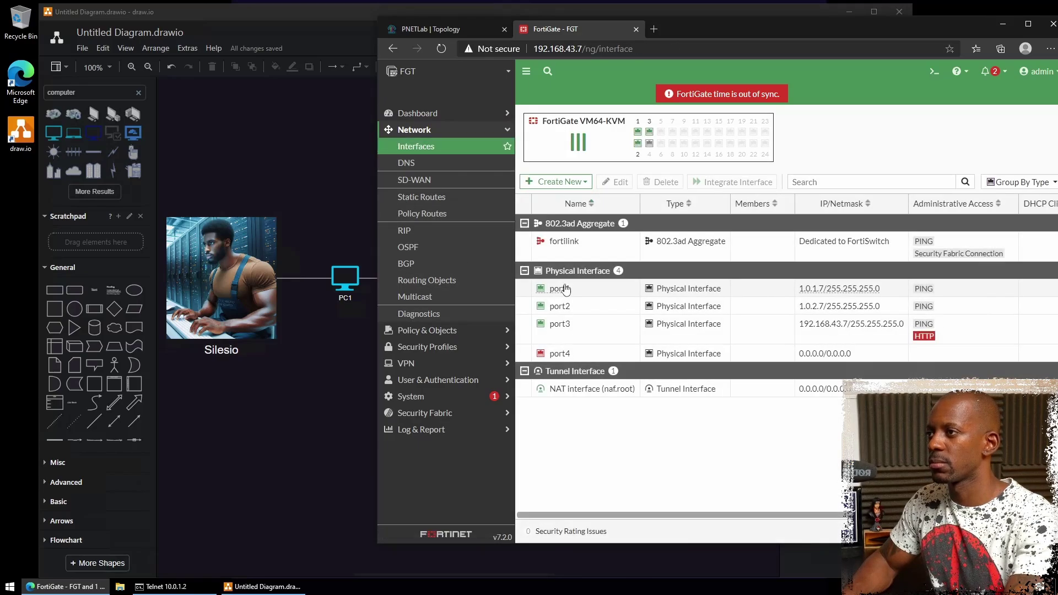
click(587, 294)
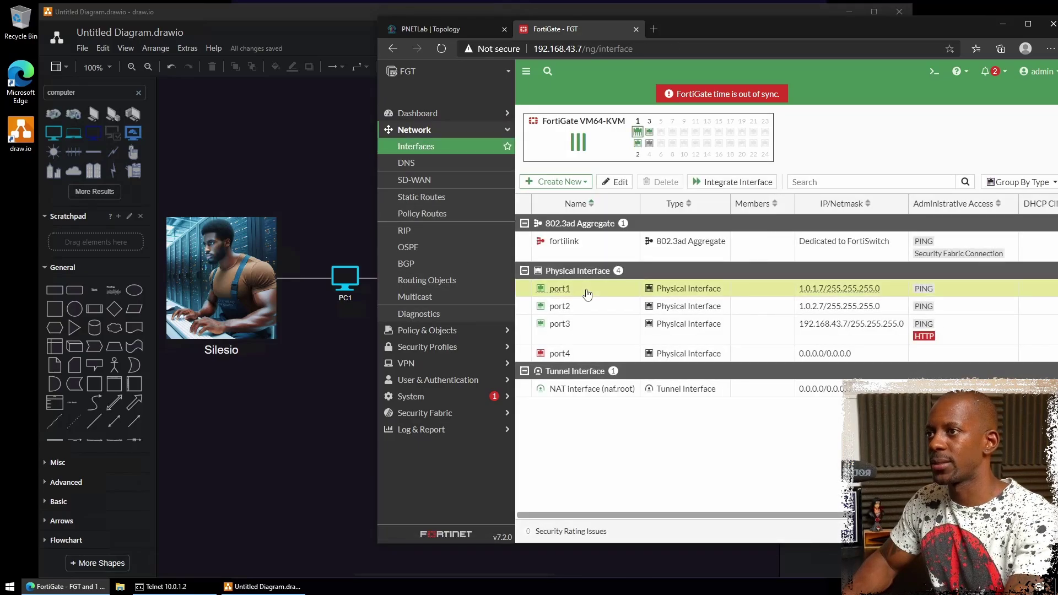
double_click(587, 294)
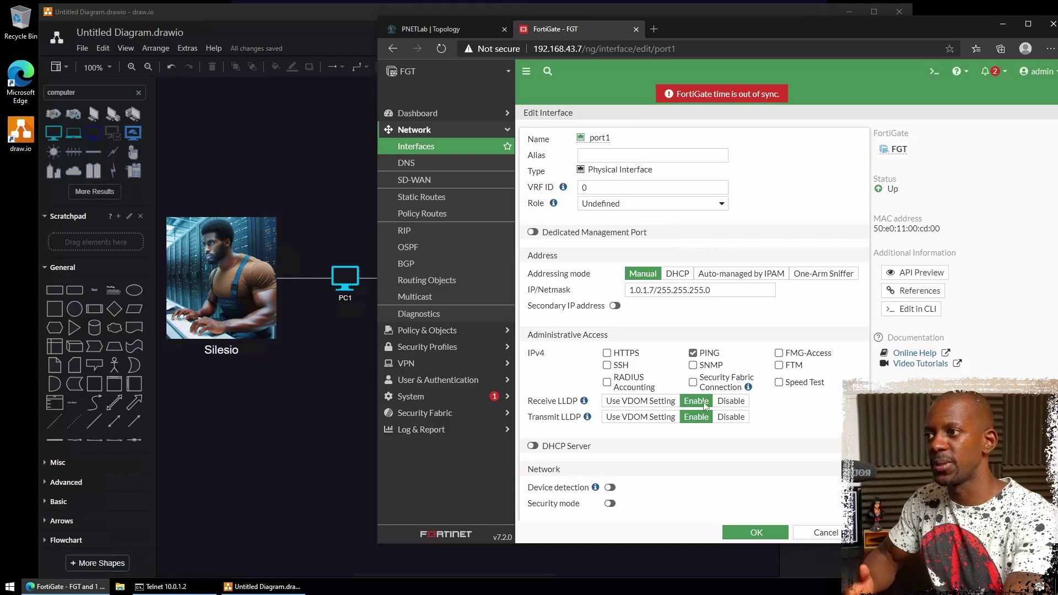
click(815, 536)
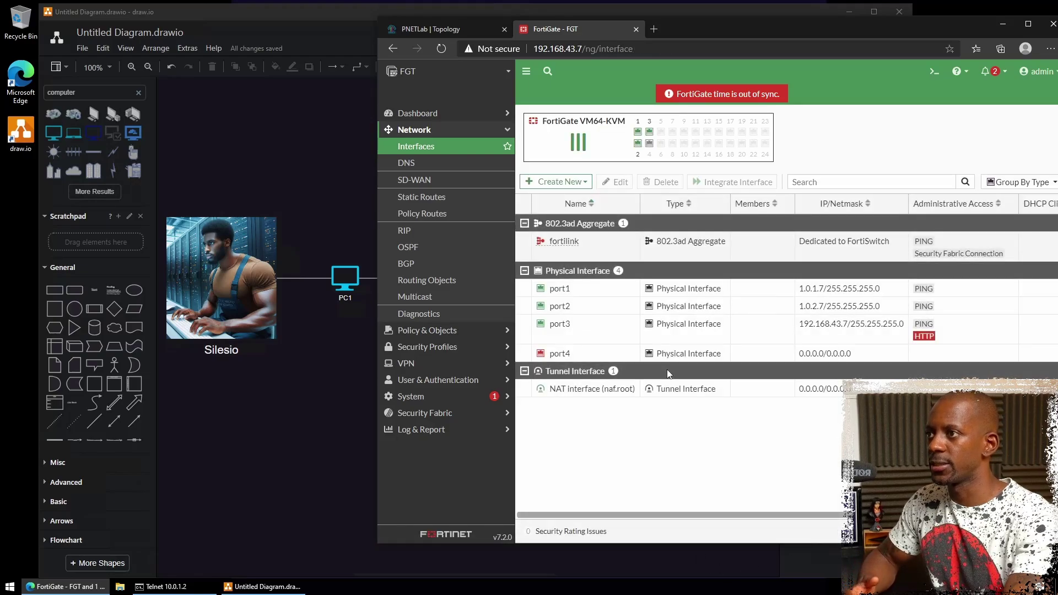
- Set port2's LLDP receive and transmit to Enable and save
double_click(600, 314)
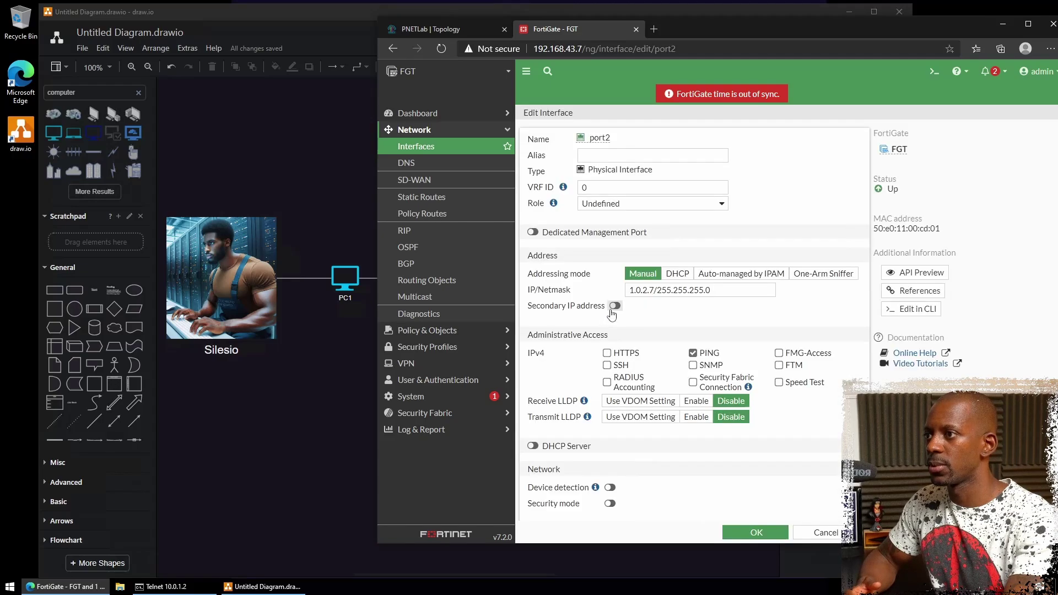
click(697, 401)
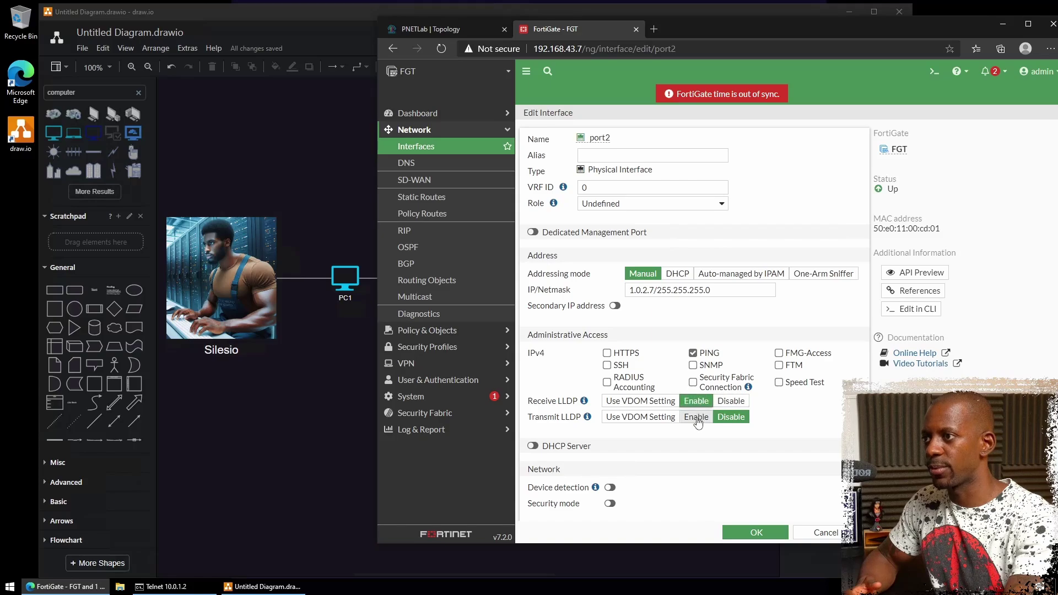
click(696, 417)
click(756, 532)
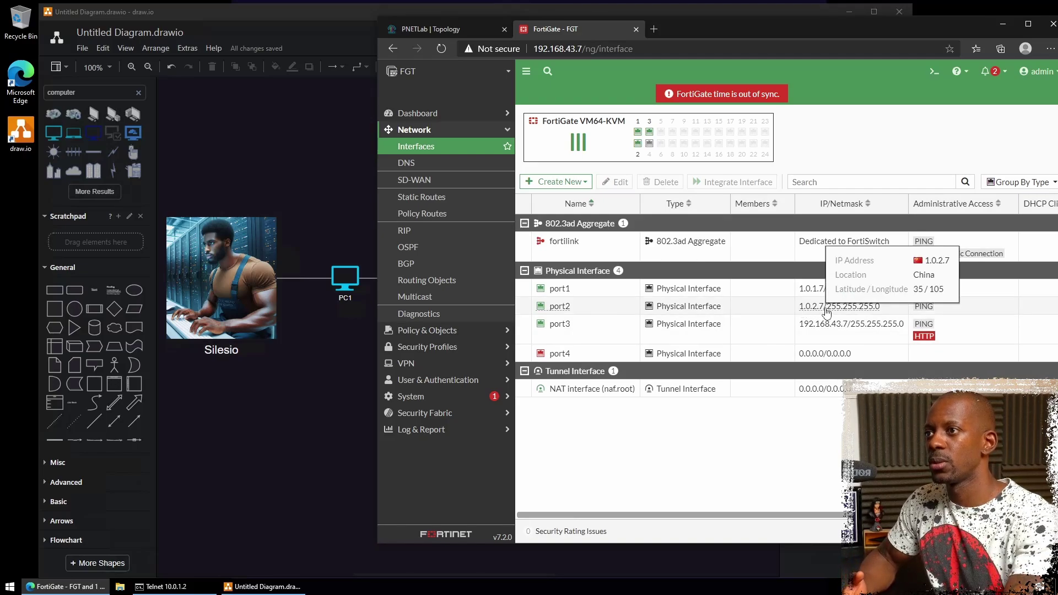
click(165, 587)
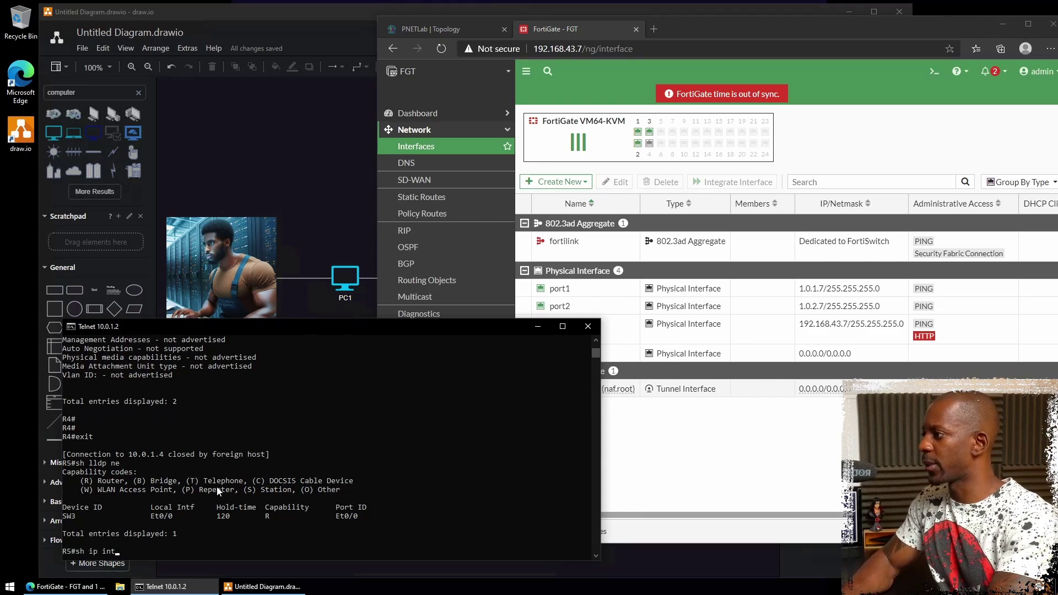
- Check R5's Ethernet0/1 address with 'sh ip int b', then rerun 'sh lldp nei' to see FGT port2
text(sh ip int b)
key(Return)
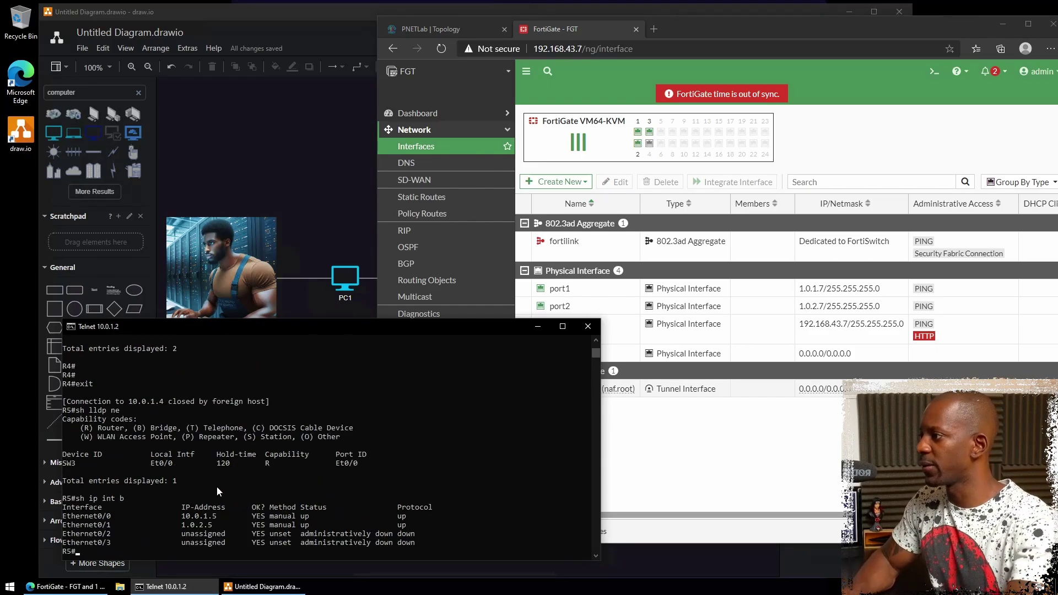
drag(65, 526, 226, 529)
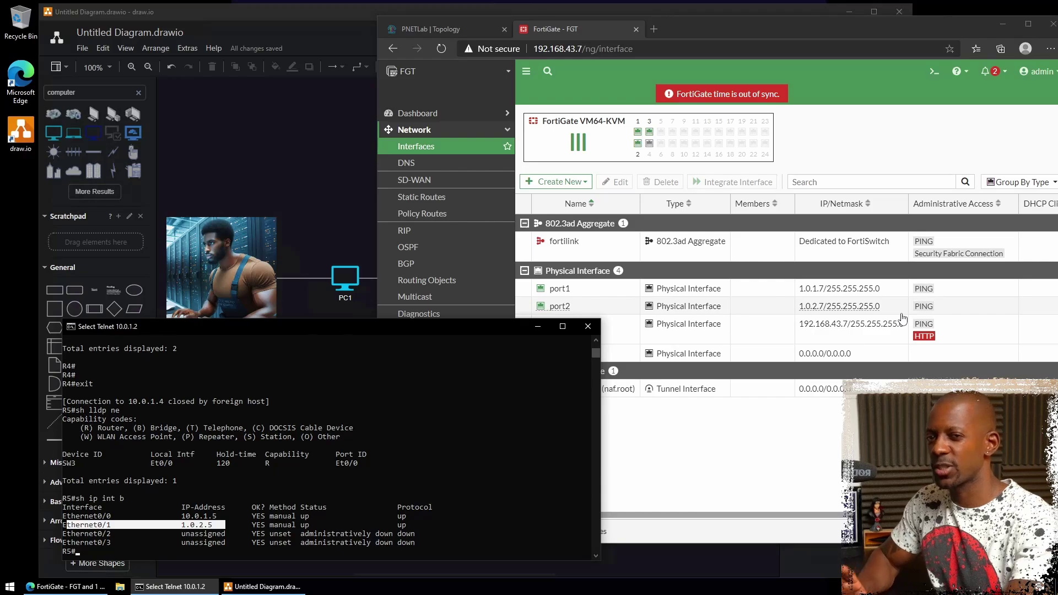
click(280, 533)
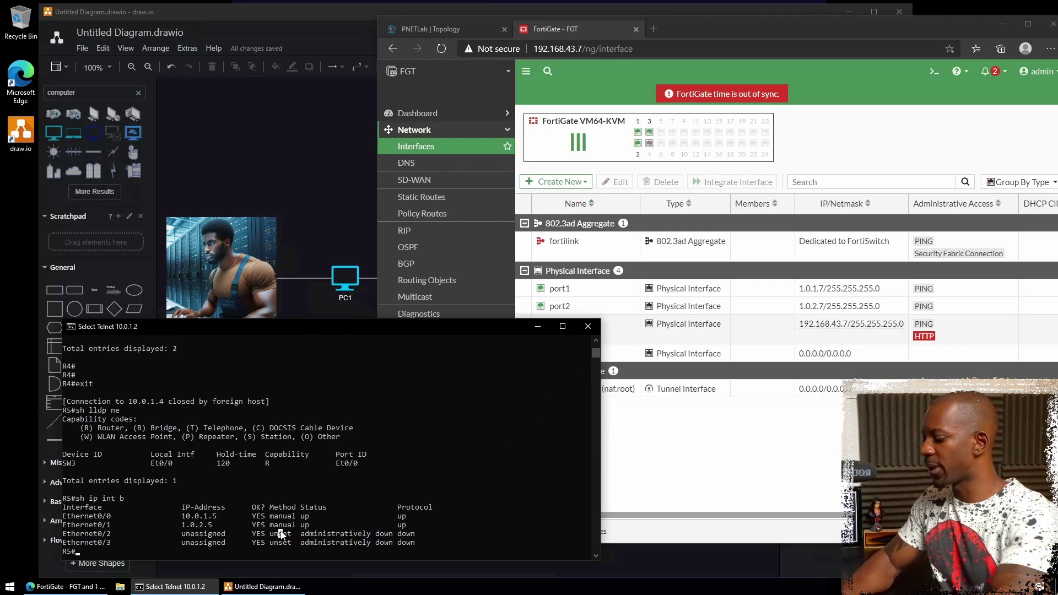
text(sh lldp)
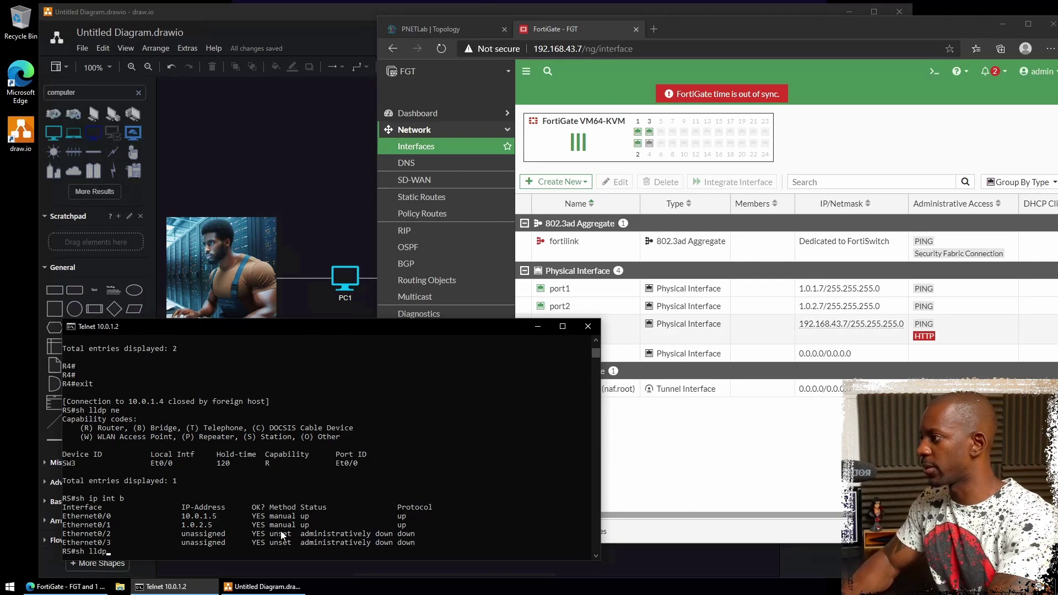
text( nei)
key(Return)
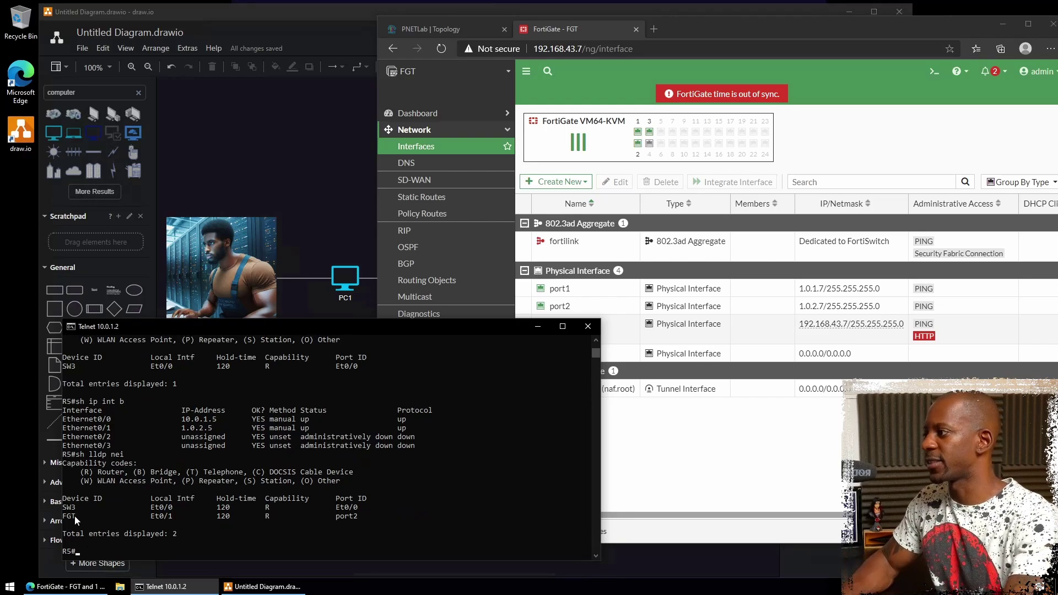
- Draw a connector from R5's right side to FGT's left connection point
click(285, 204)
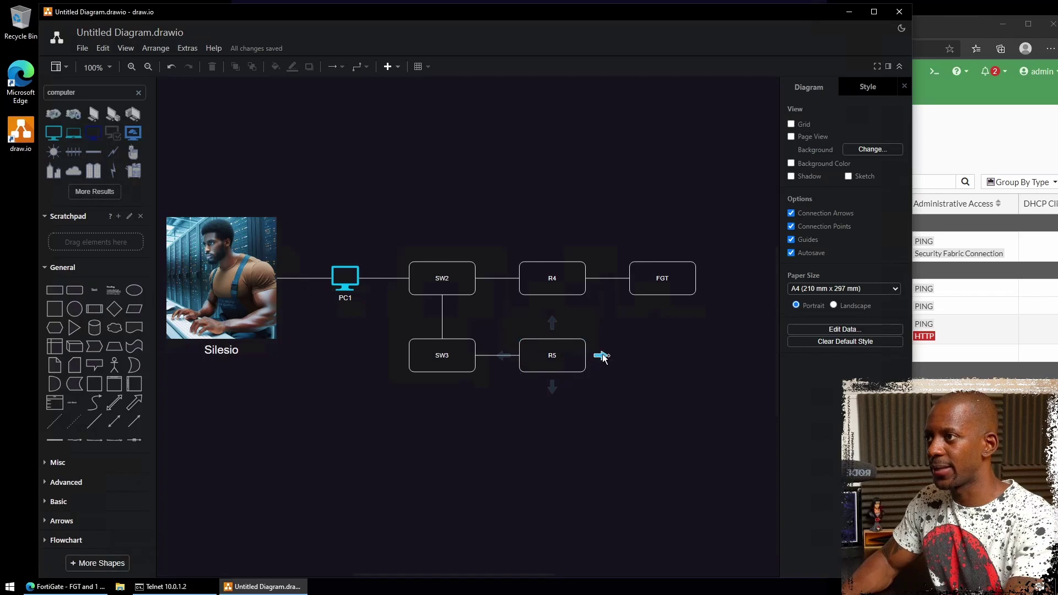
mouse_move(603, 358)
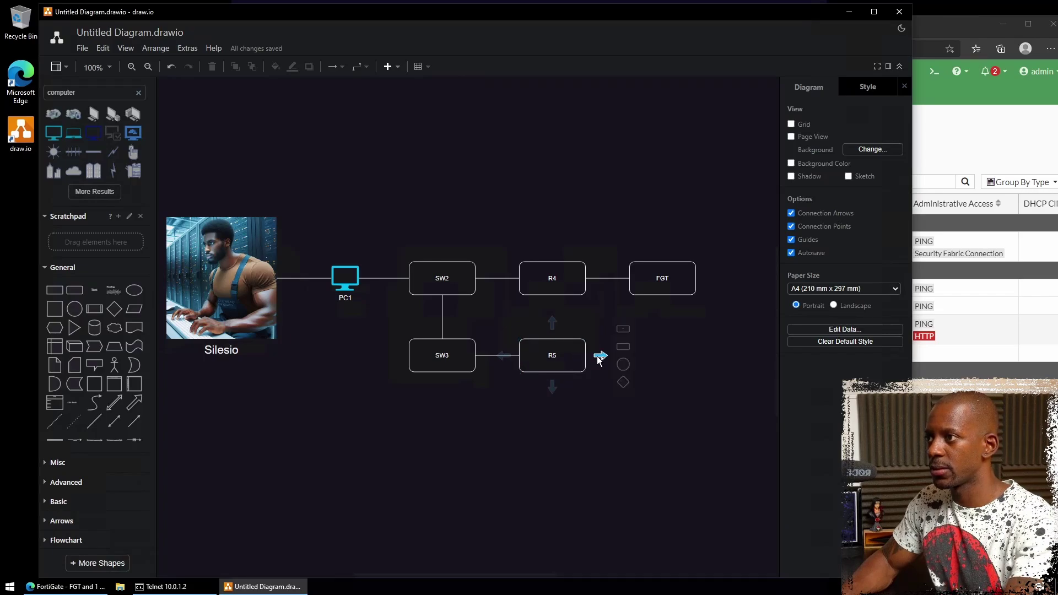
drag(596, 359, 629, 286)
click(627, 279)
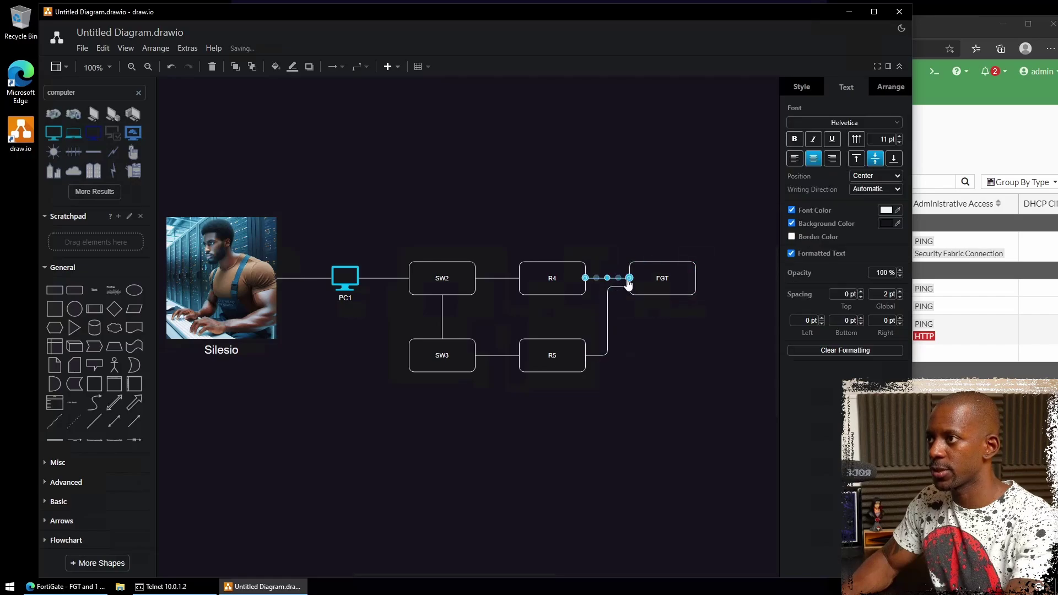